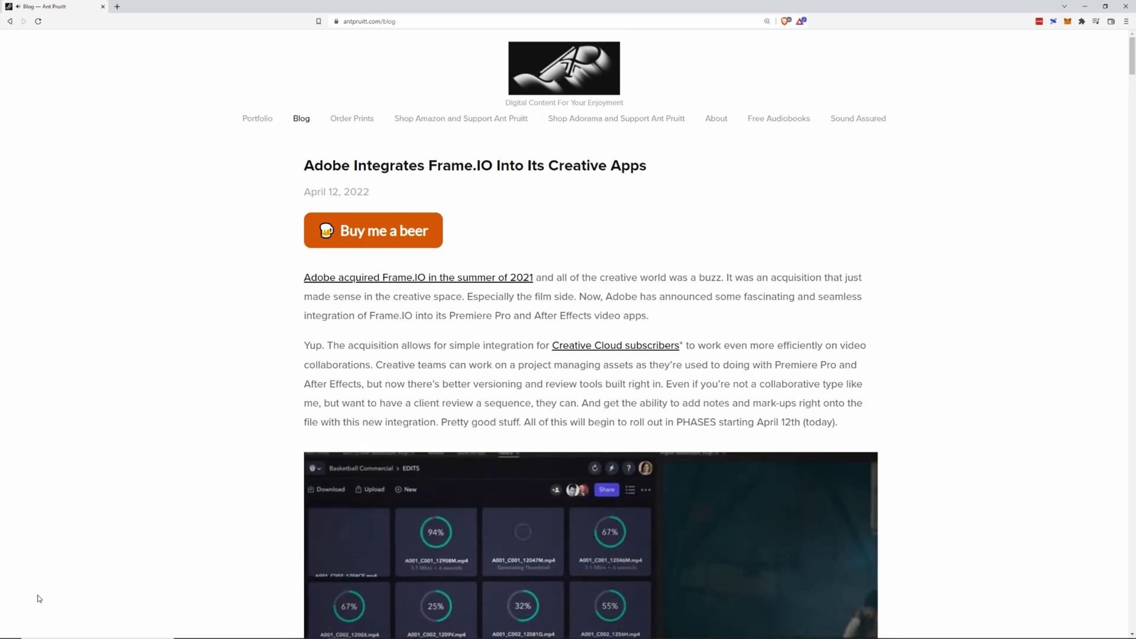
Switch to My Workspace and play the C0012 sequence, stopping at 00;00;10;16
scroll(37, 598, down, 2)
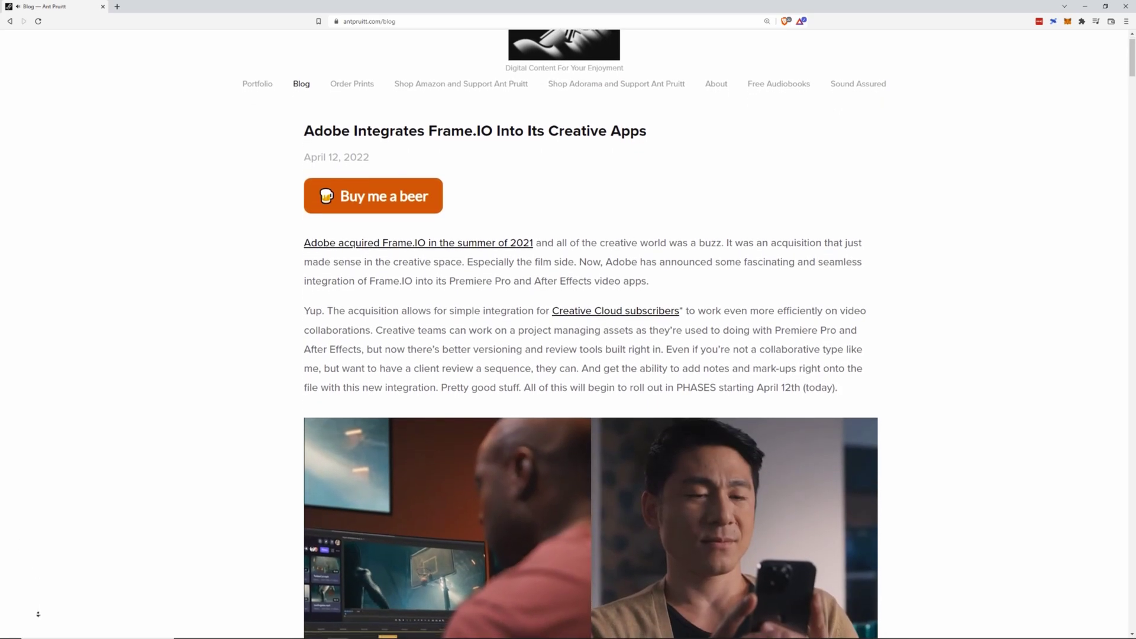
scroll(39, 614, down, 2)
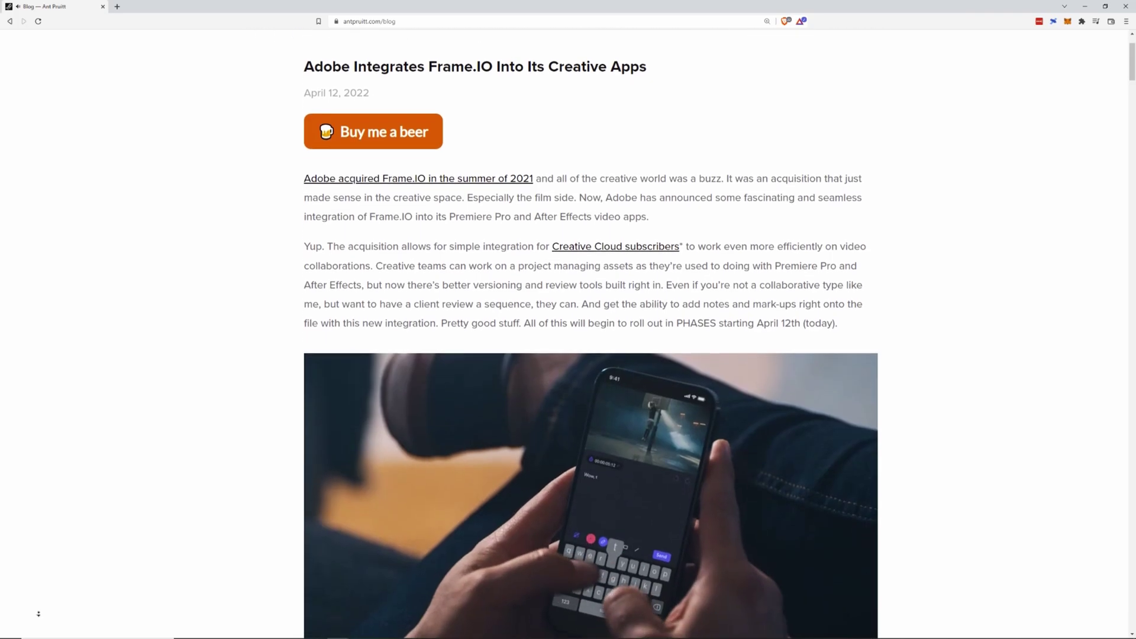
scroll(38, 614, down, 1)
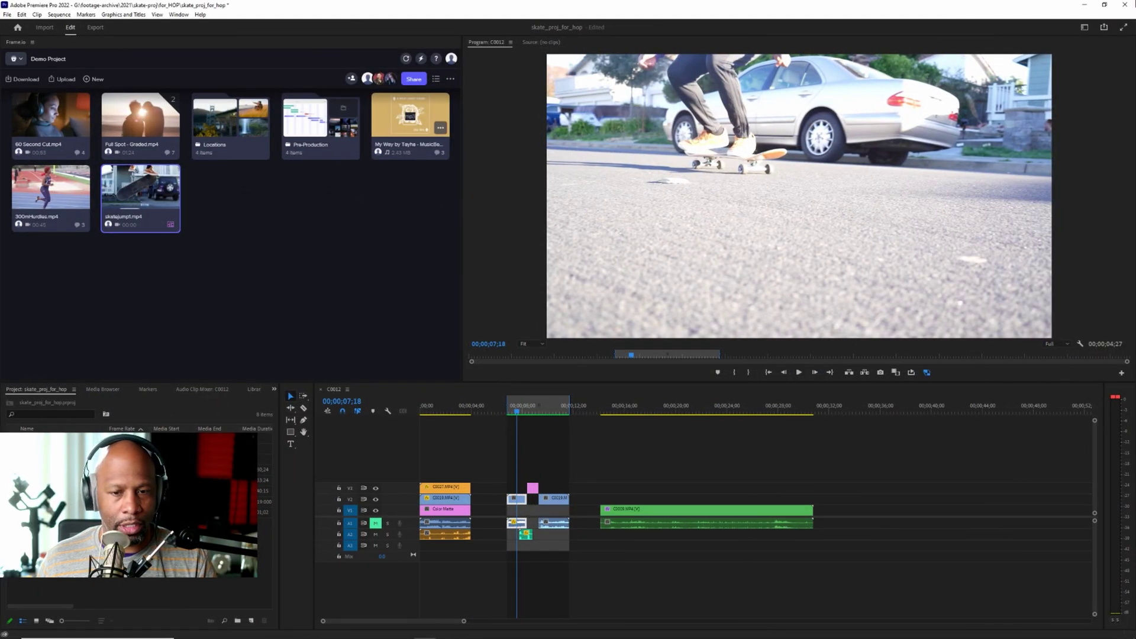
click(1084, 28)
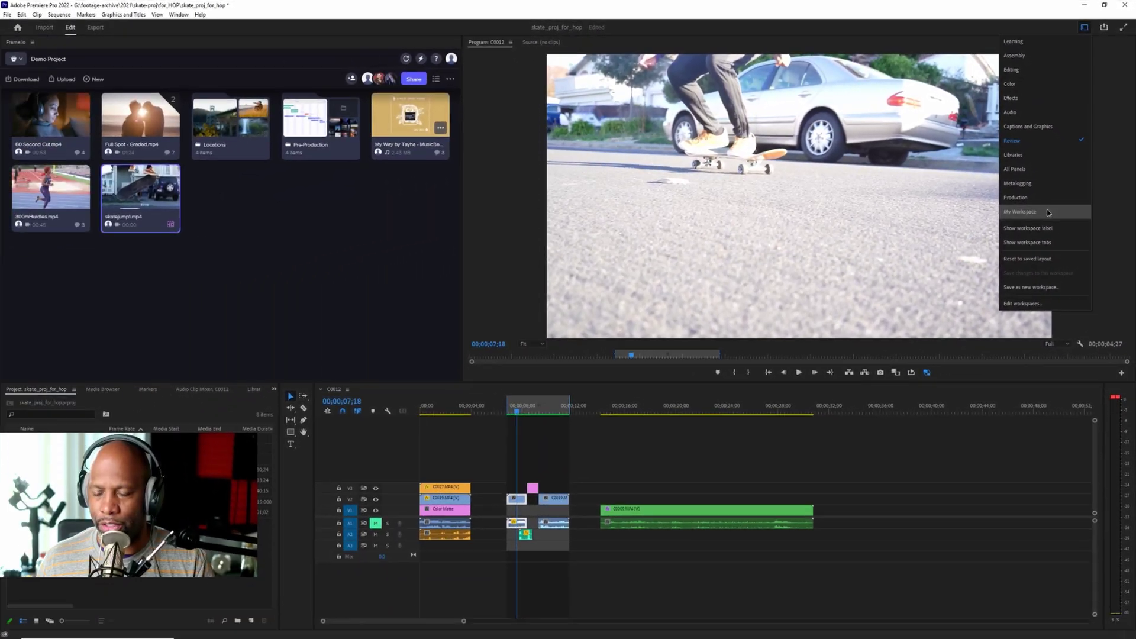
click(1032, 254)
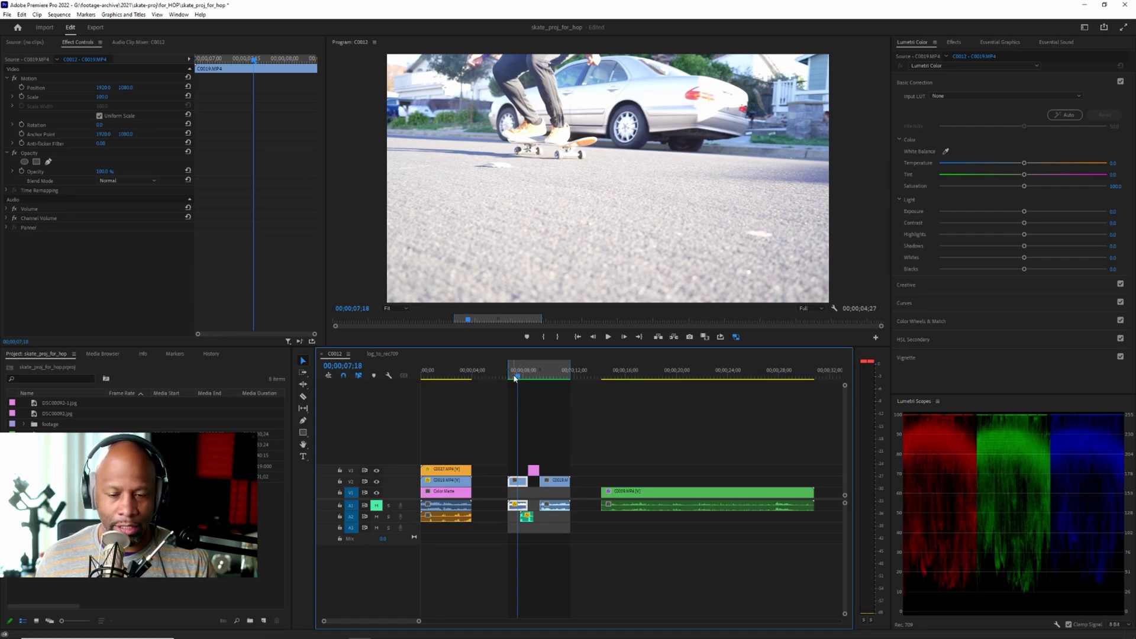
key(space)
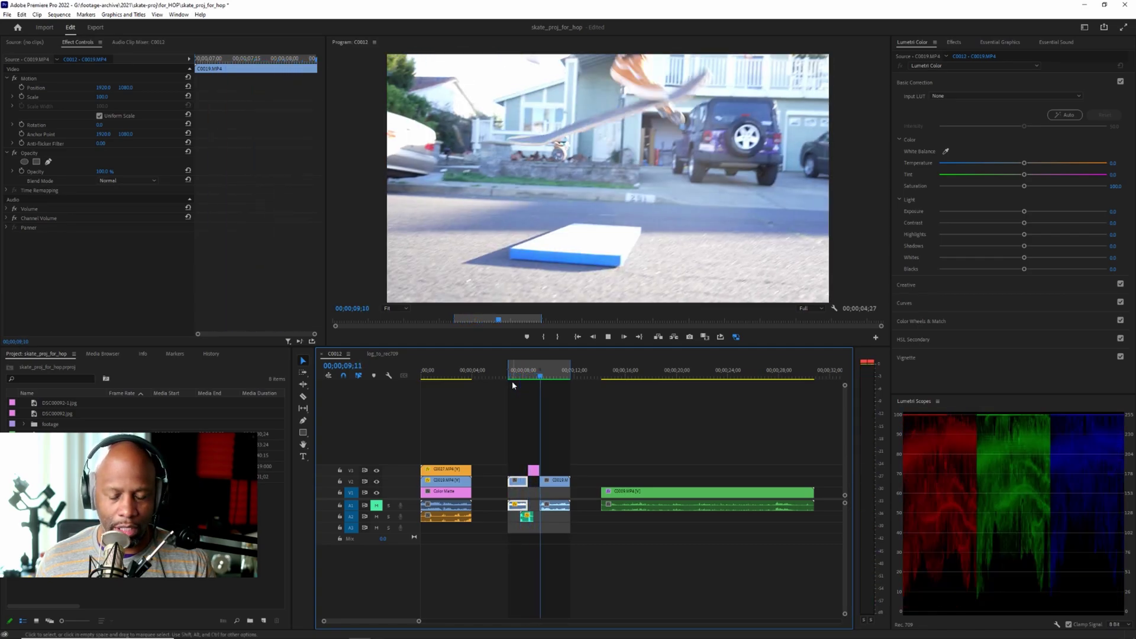
key(space)
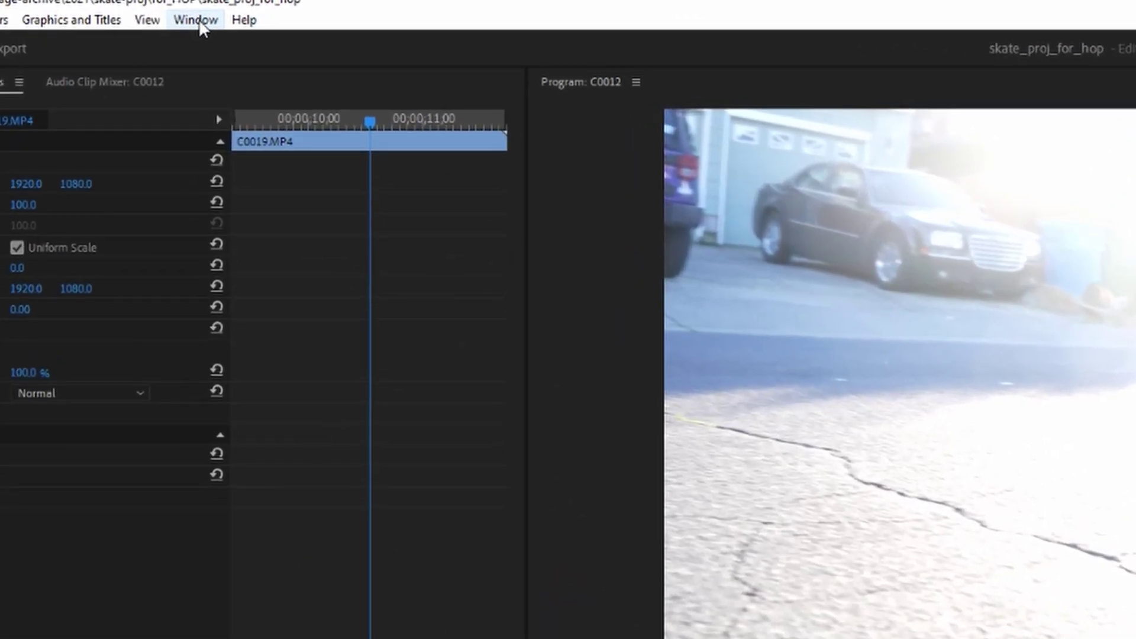
Open the Frame.io review panel as a floating window, moved and enlarged to show more files
click(200, 23)
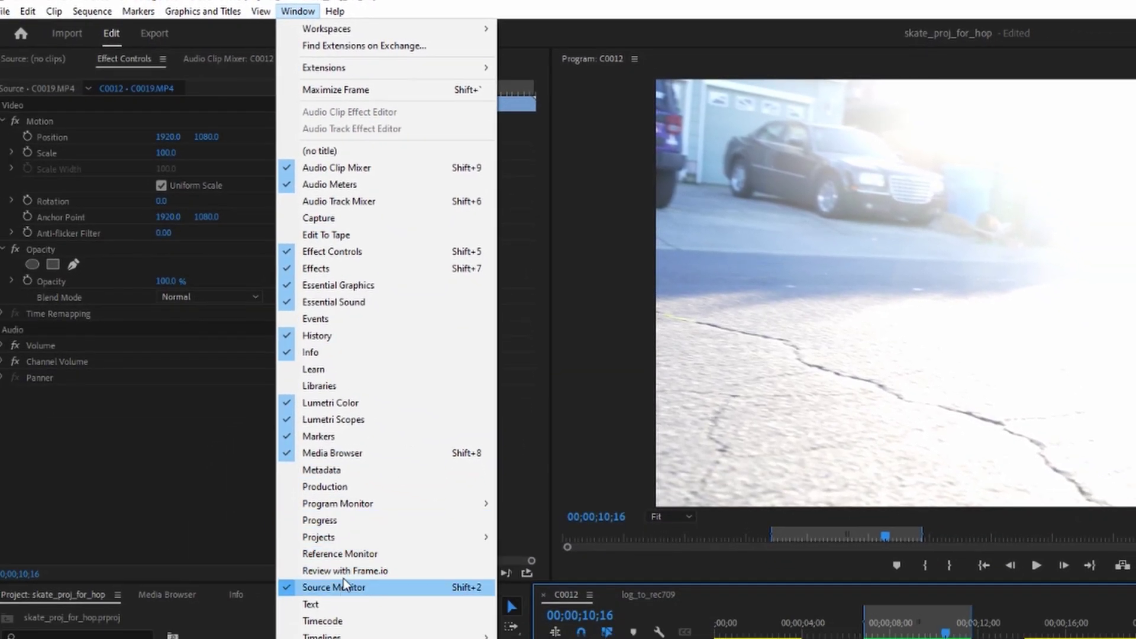
click(438, 569)
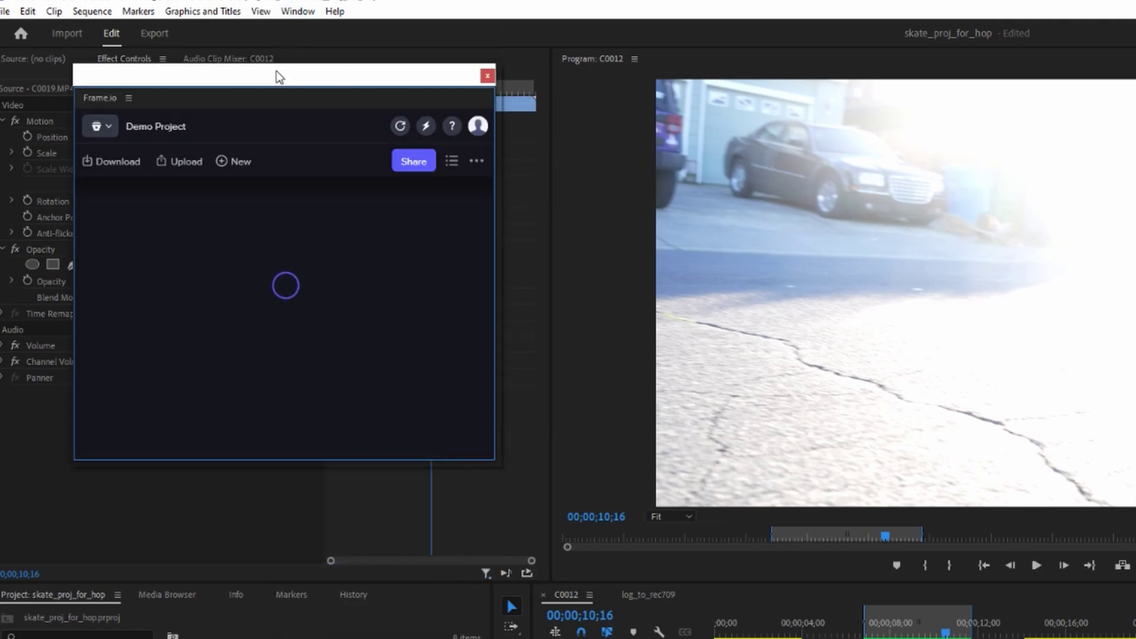
drag(278, 76, 333, 52)
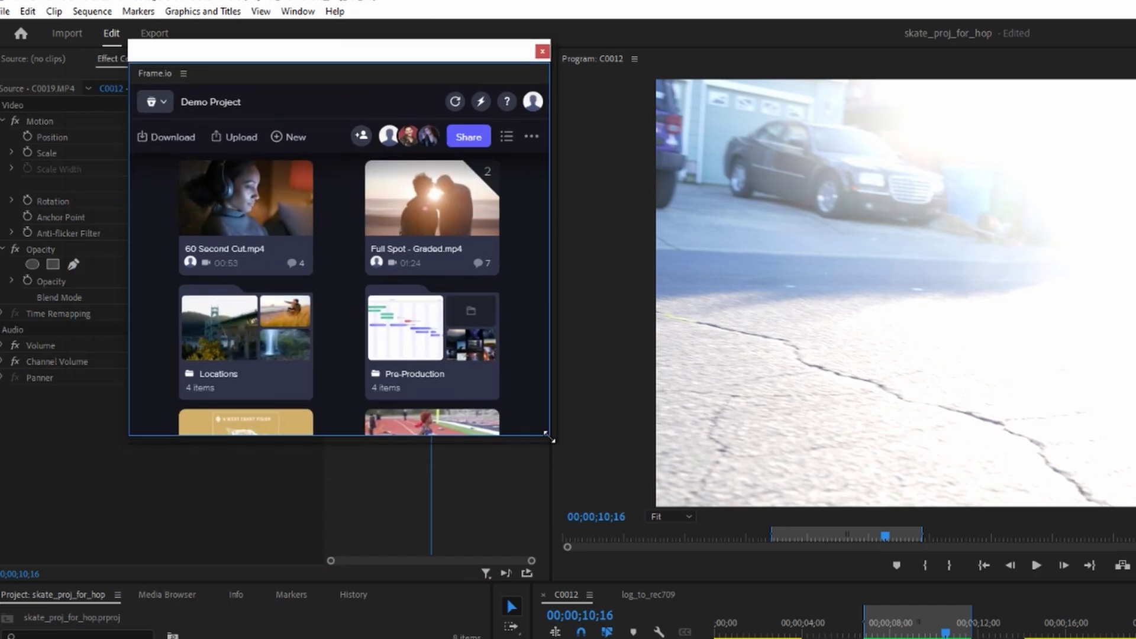
drag(548, 438, 748, 552)
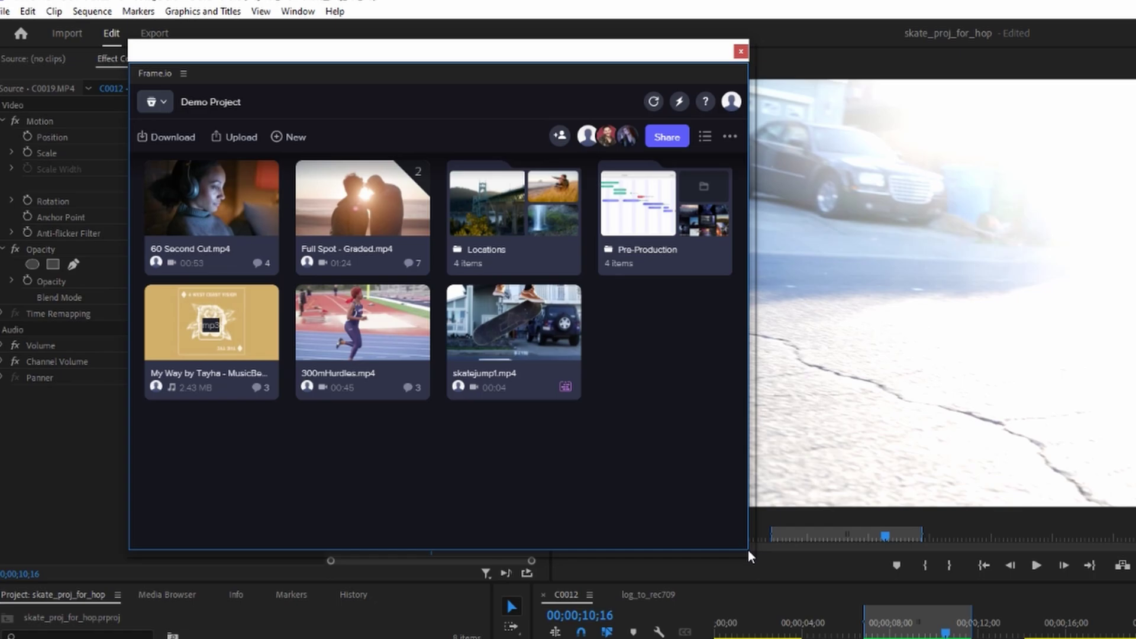
Permanently delete skatejump1.mp4 from the Demo Project
click(565, 345)
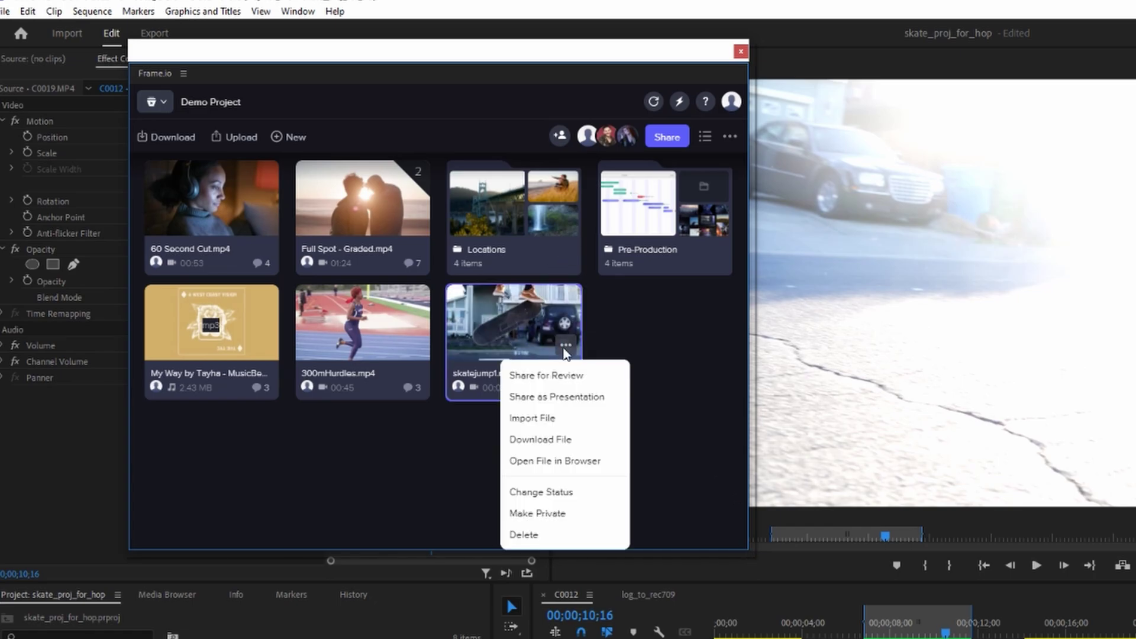
click(548, 539)
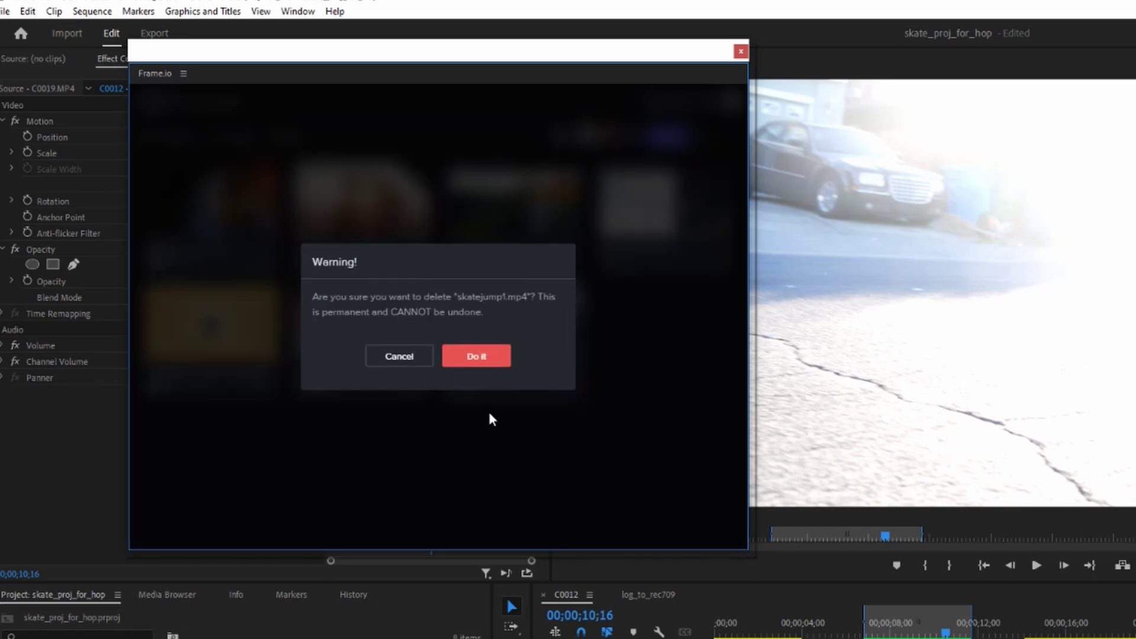
click(477, 356)
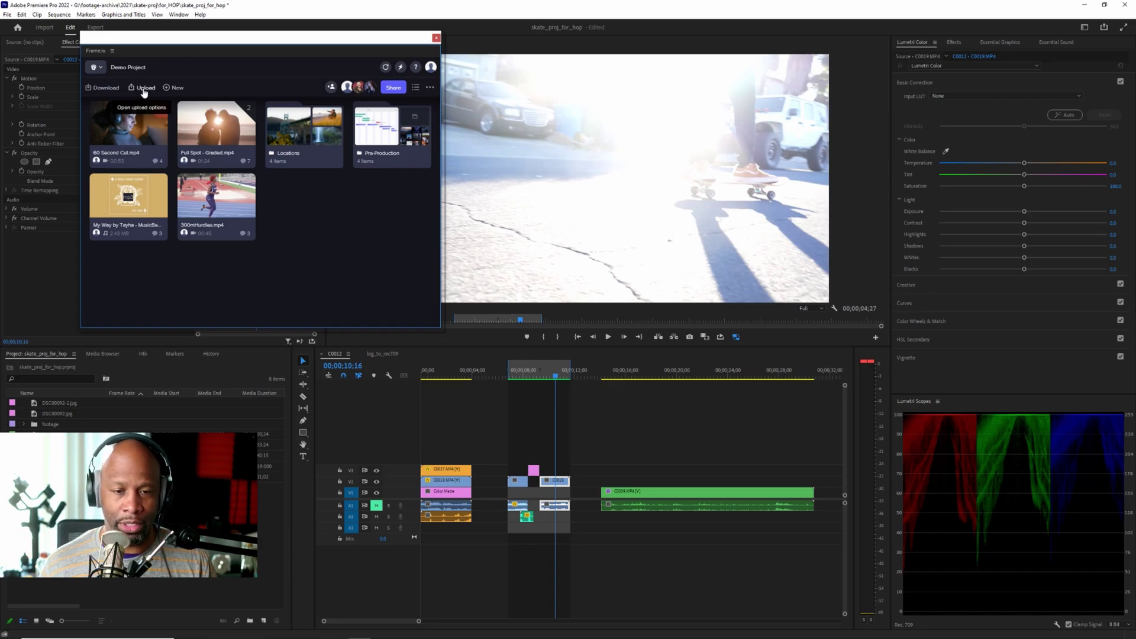
Close the floating Frame.io window, switch to the Review workspace, and park the playhead at 00;00;07;16
click(437, 38)
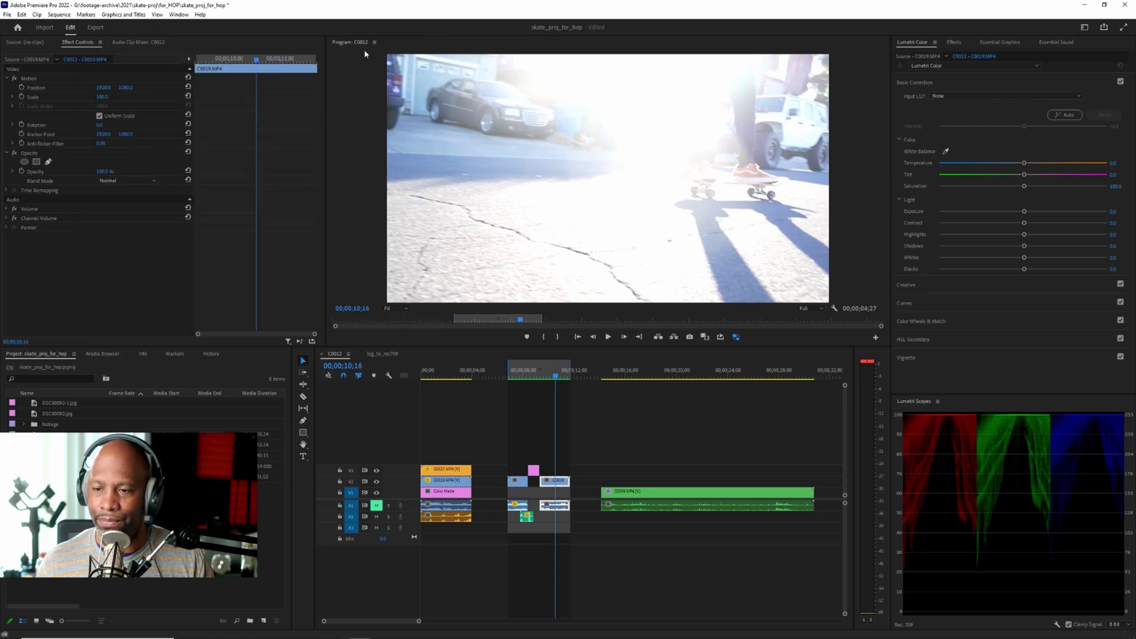
click(1085, 29)
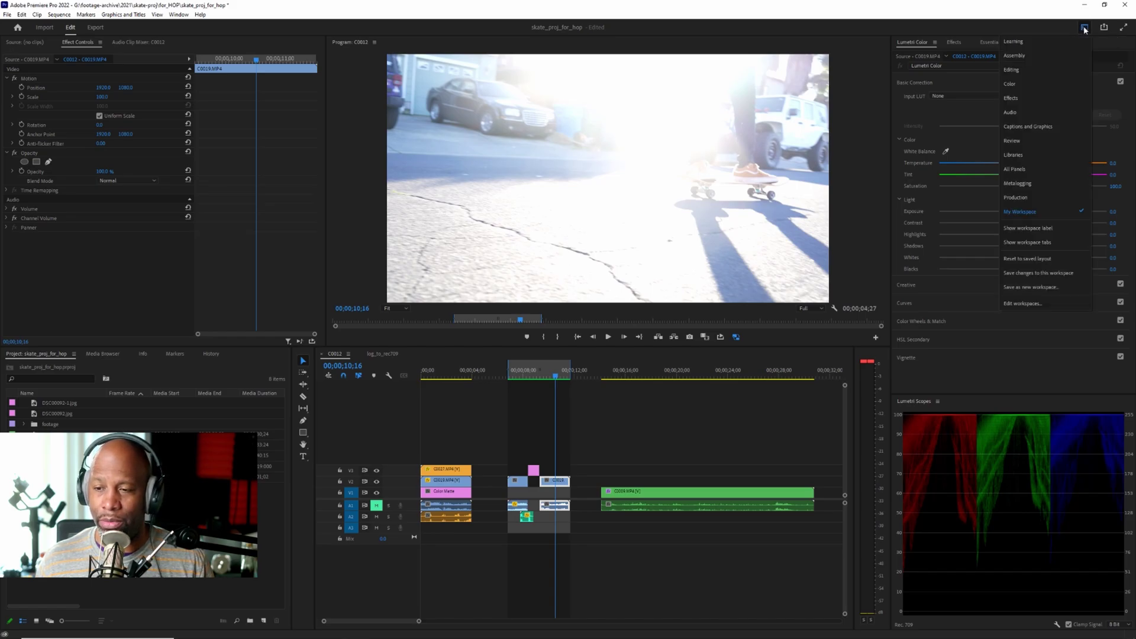
click(1036, 145)
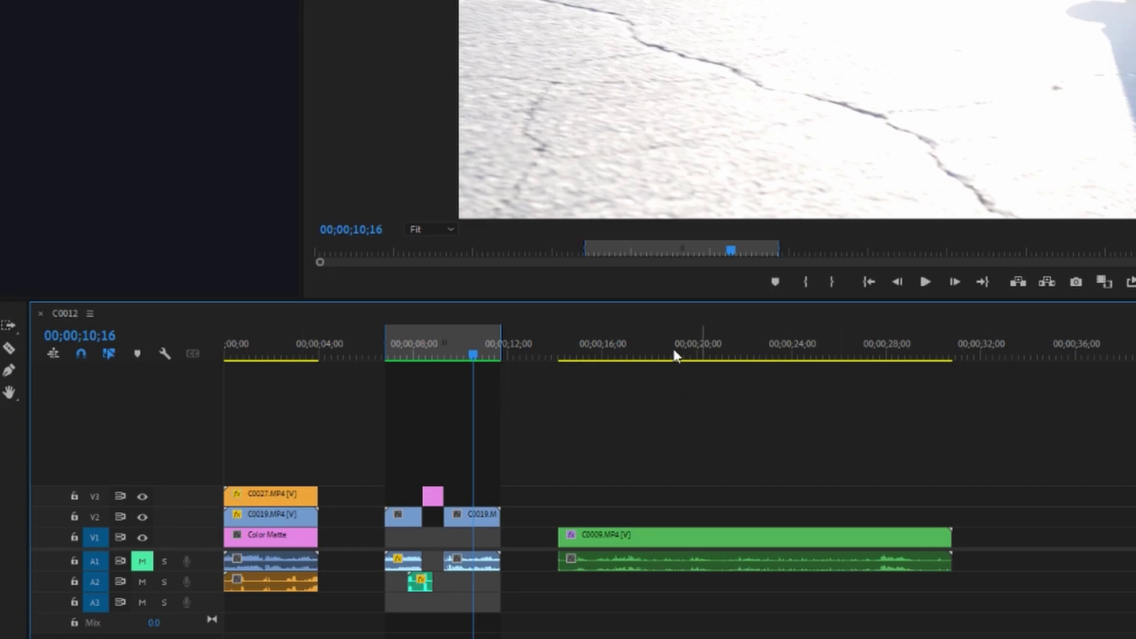
click(947, 354)
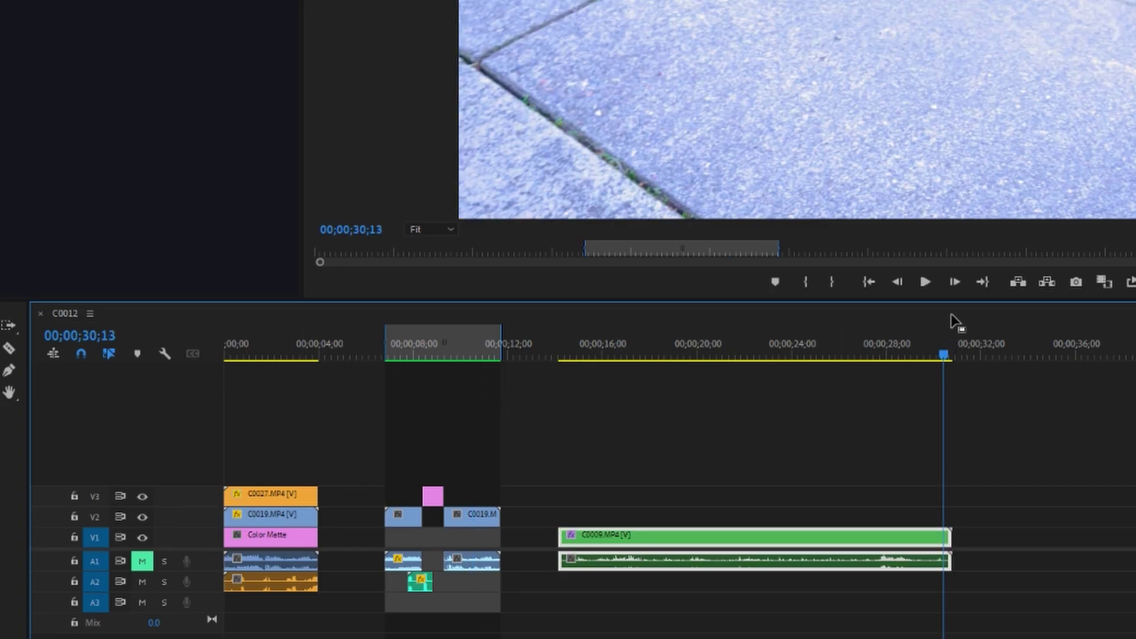
click(404, 333)
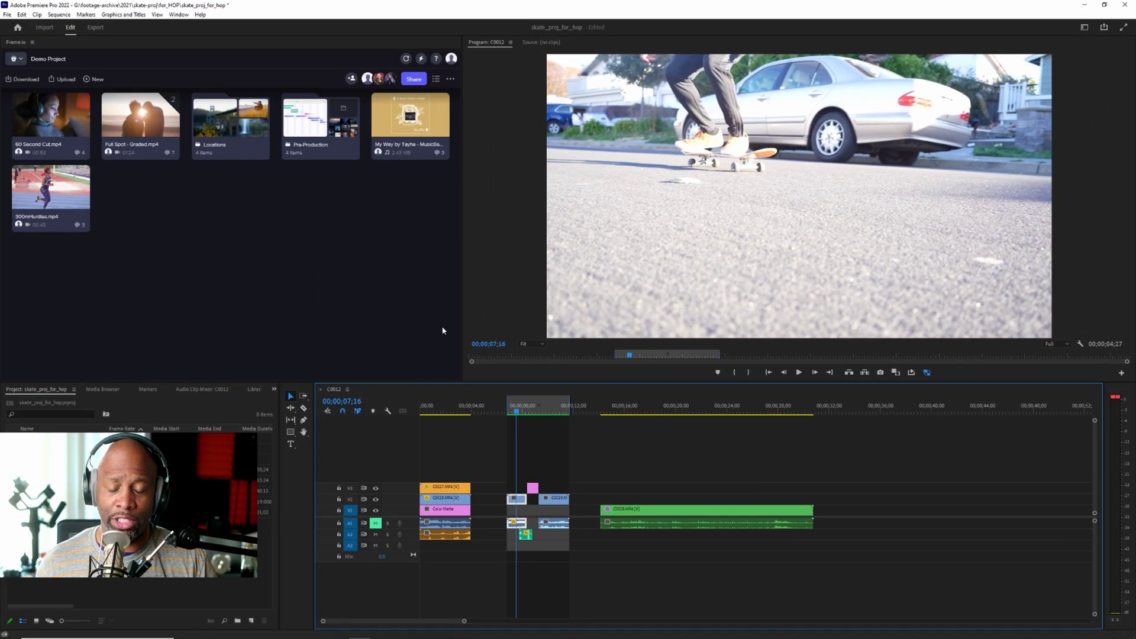
Start a Frame.io upload of the active sequence C0012 to open the Upload Sequence dialog
click(61, 78)
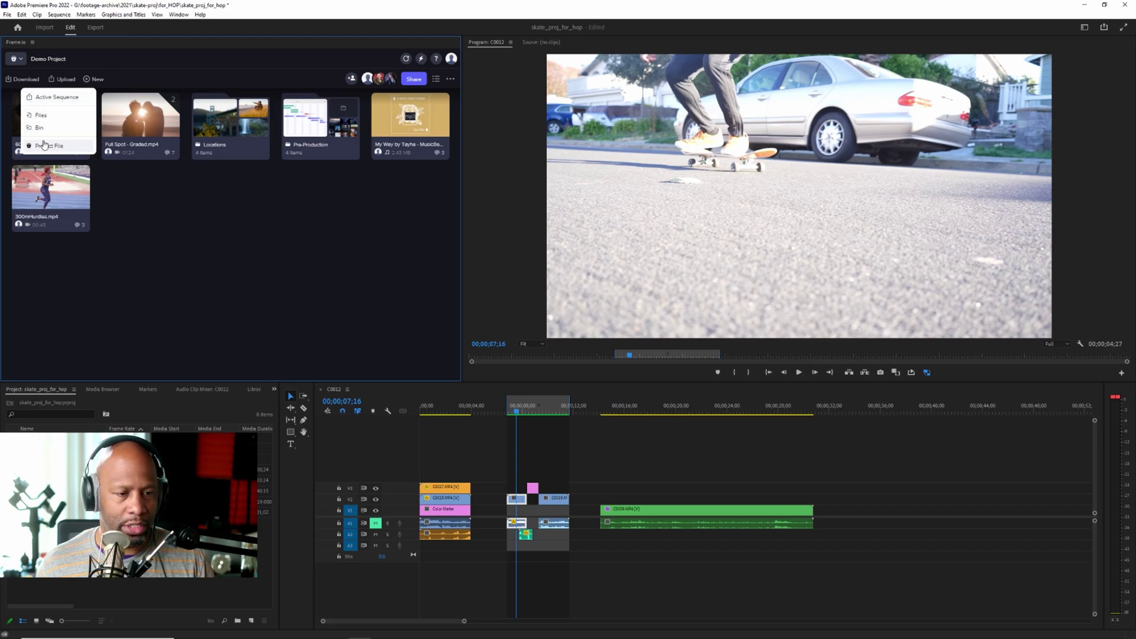
click(58, 98)
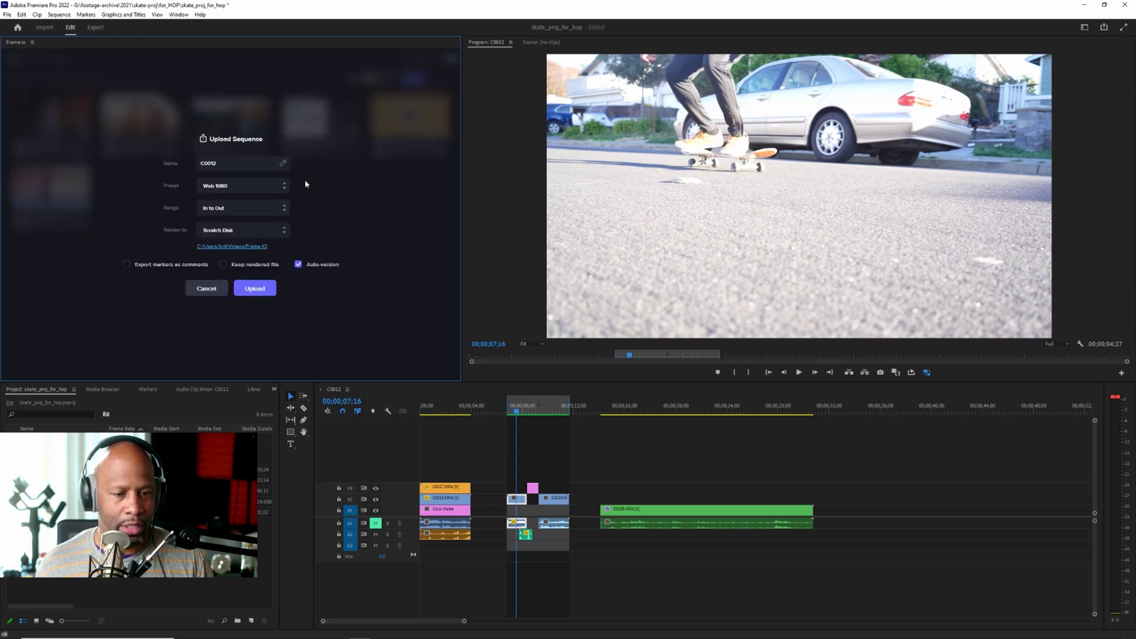
Name the upload skate1, keeping the Web 1080 preset and the In to Out range
double_click(232, 165)
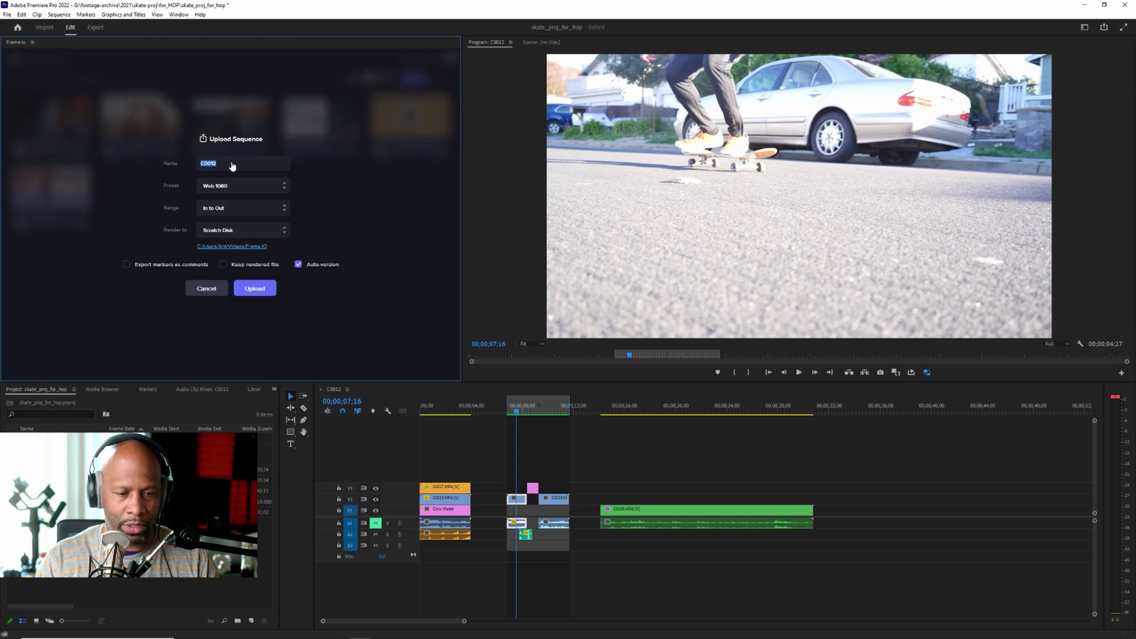
text(skate1)
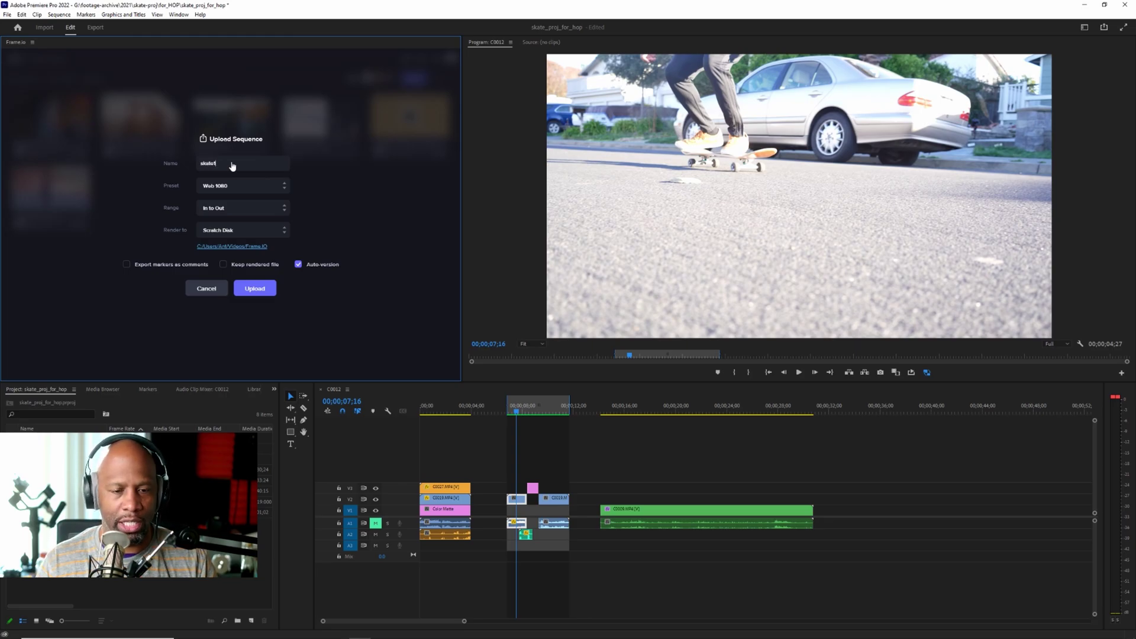
click(283, 188)
scroll(264, 230, down, 1)
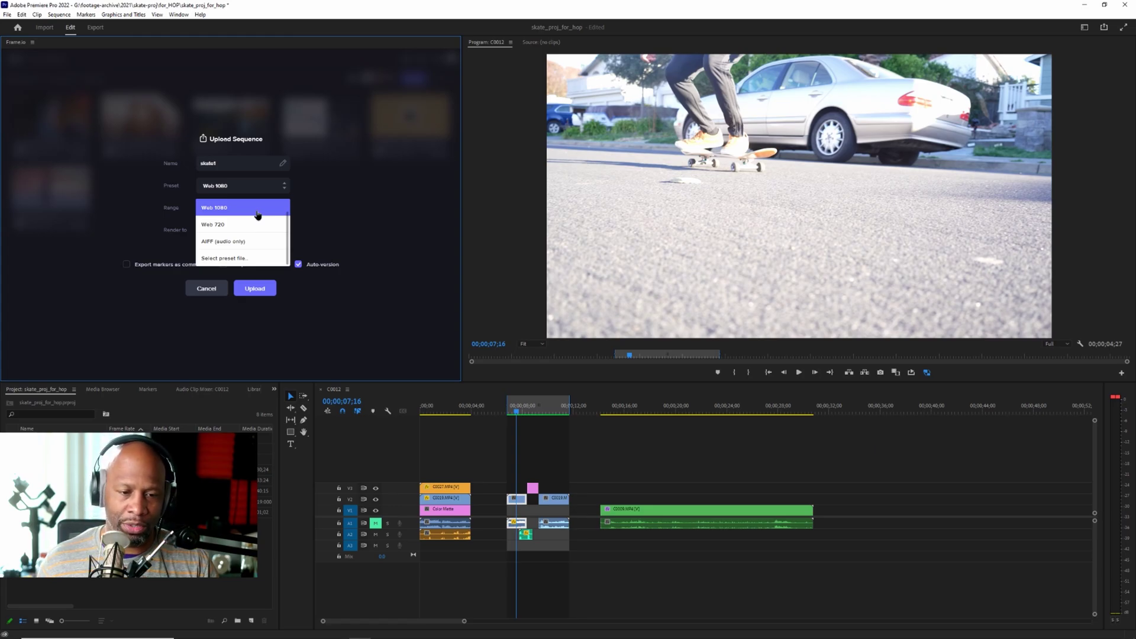
click(258, 213)
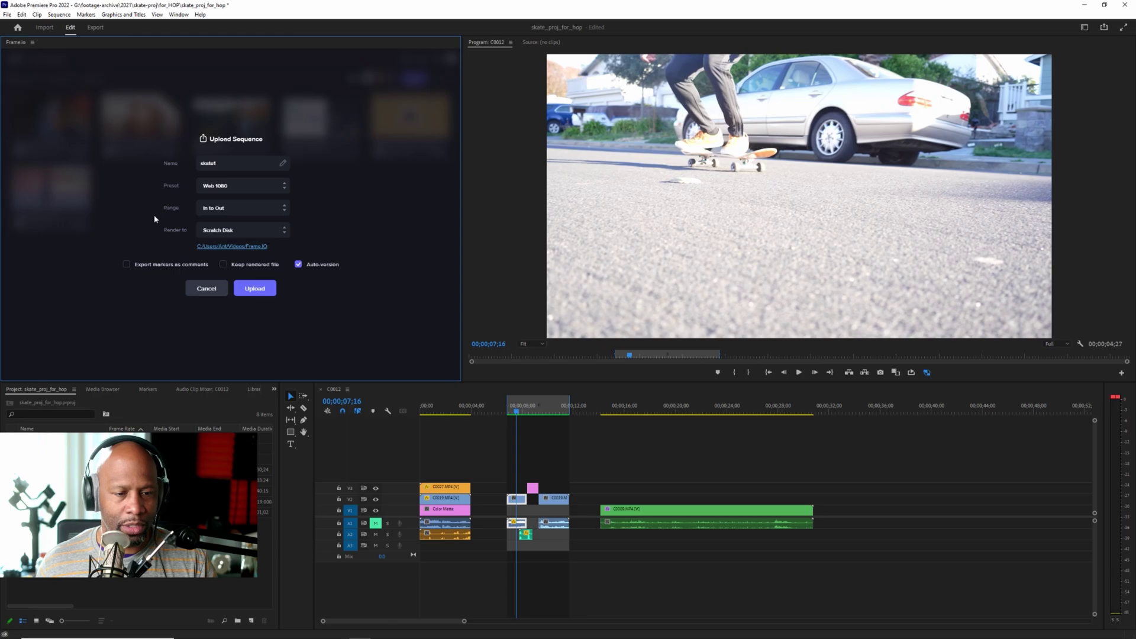
key(ctrl)
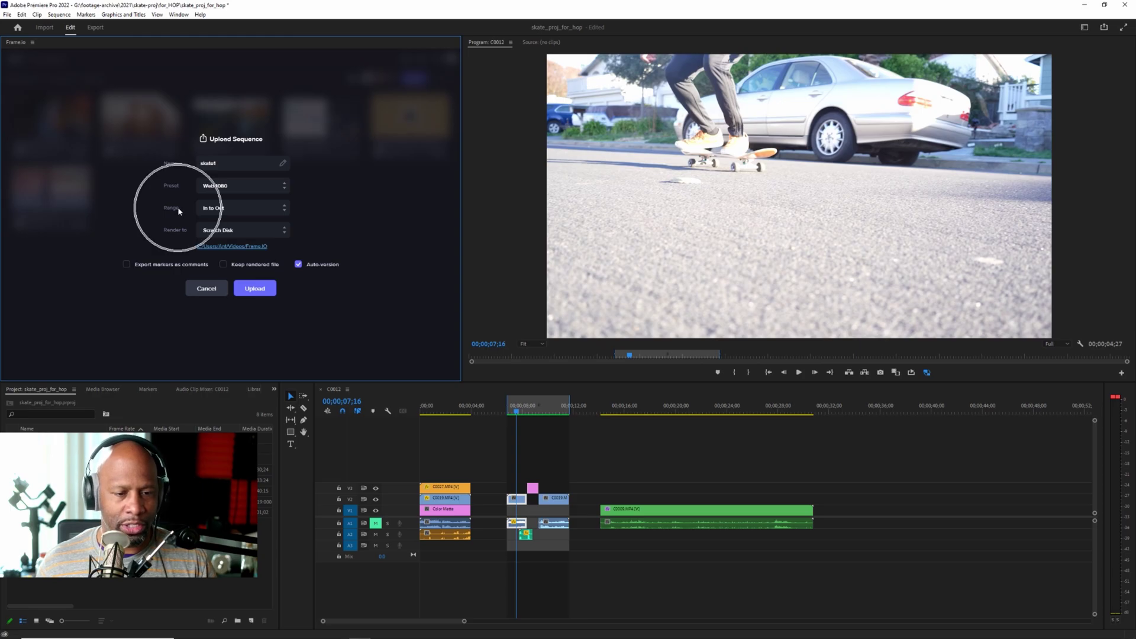
click(260, 211)
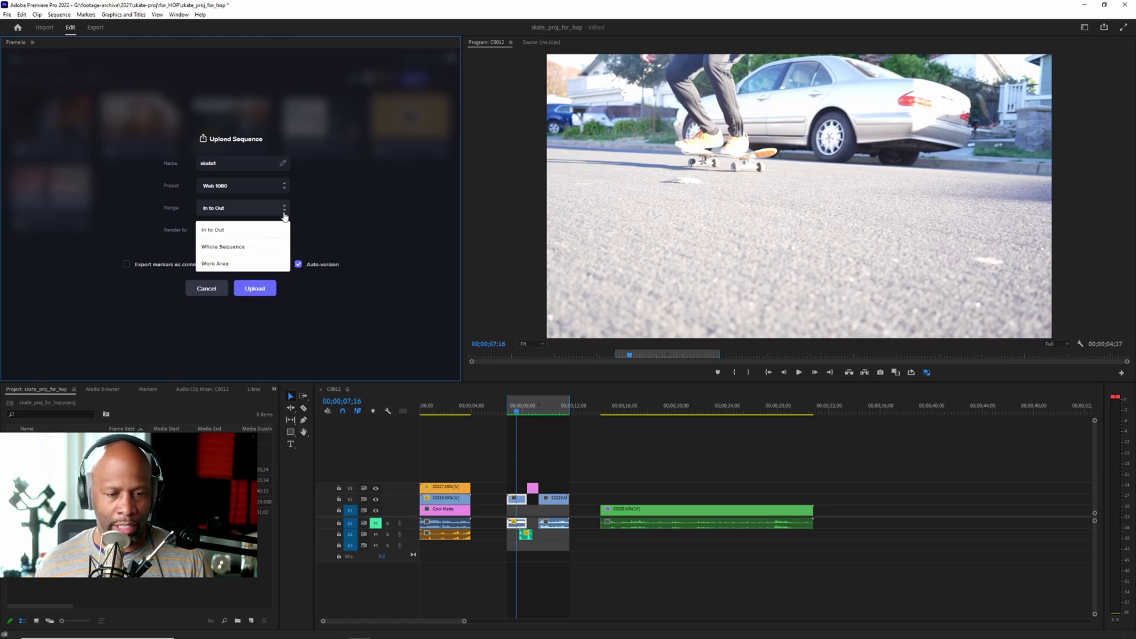
click(260, 236)
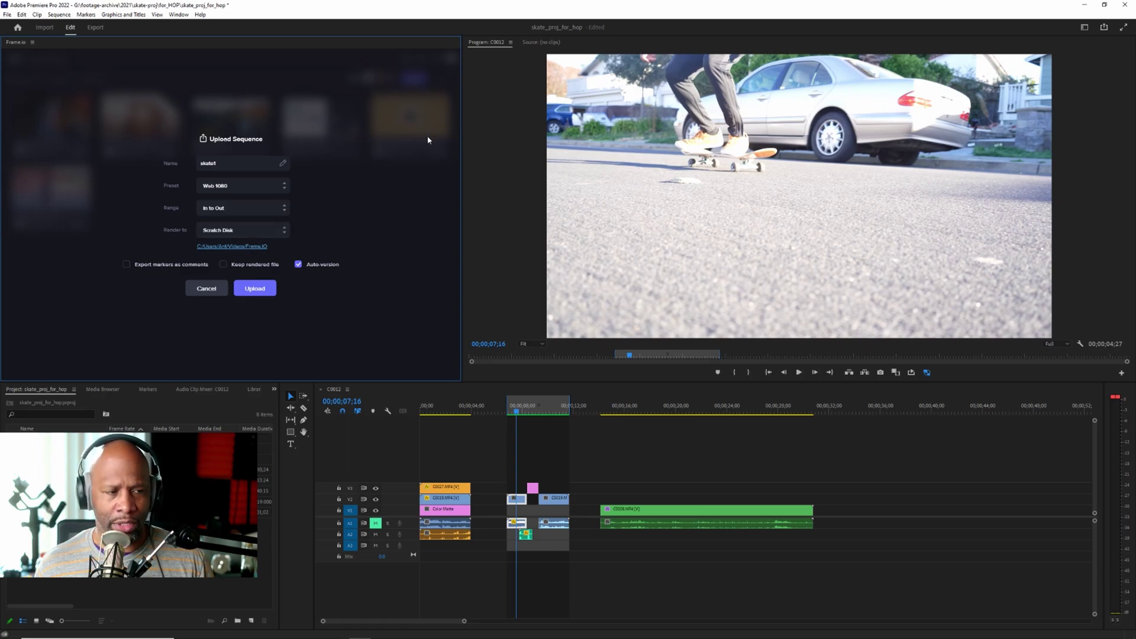
Check Adobe Media Encoder, then return to Premiere's upload settings
mouse_move(377, 626)
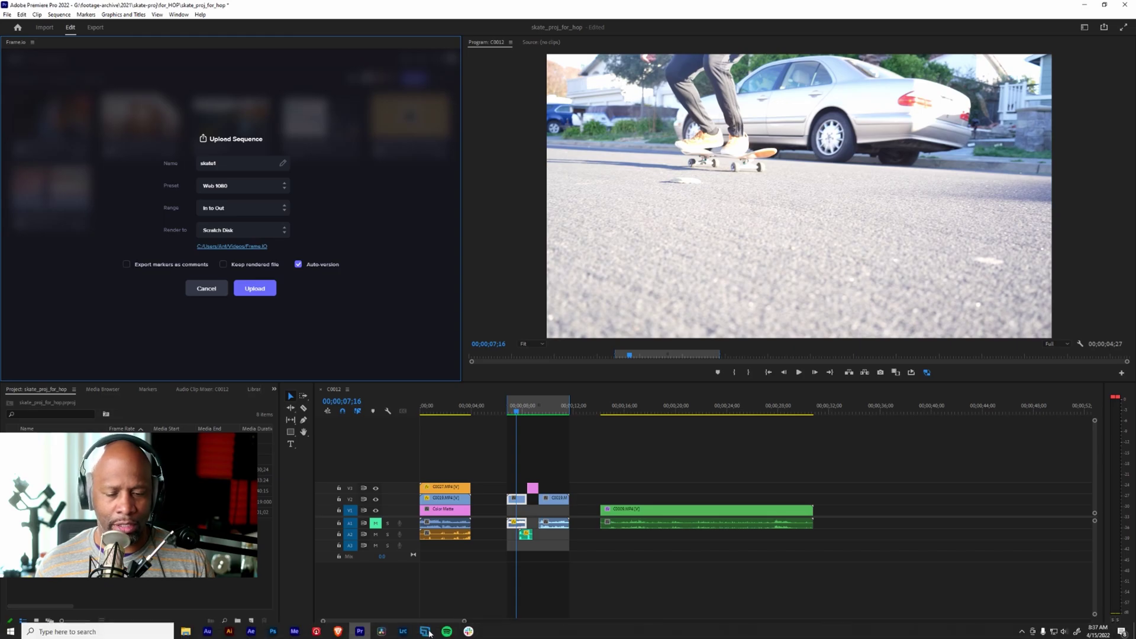
click(294, 630)
drag(603, 48, 702, 54)
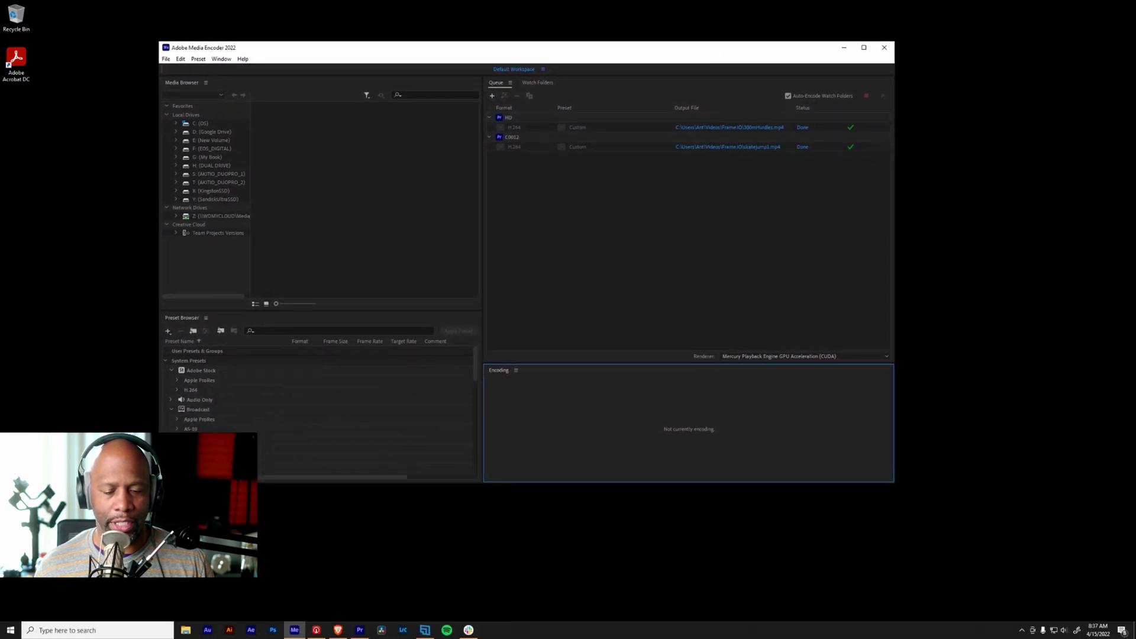
click(360, 630)
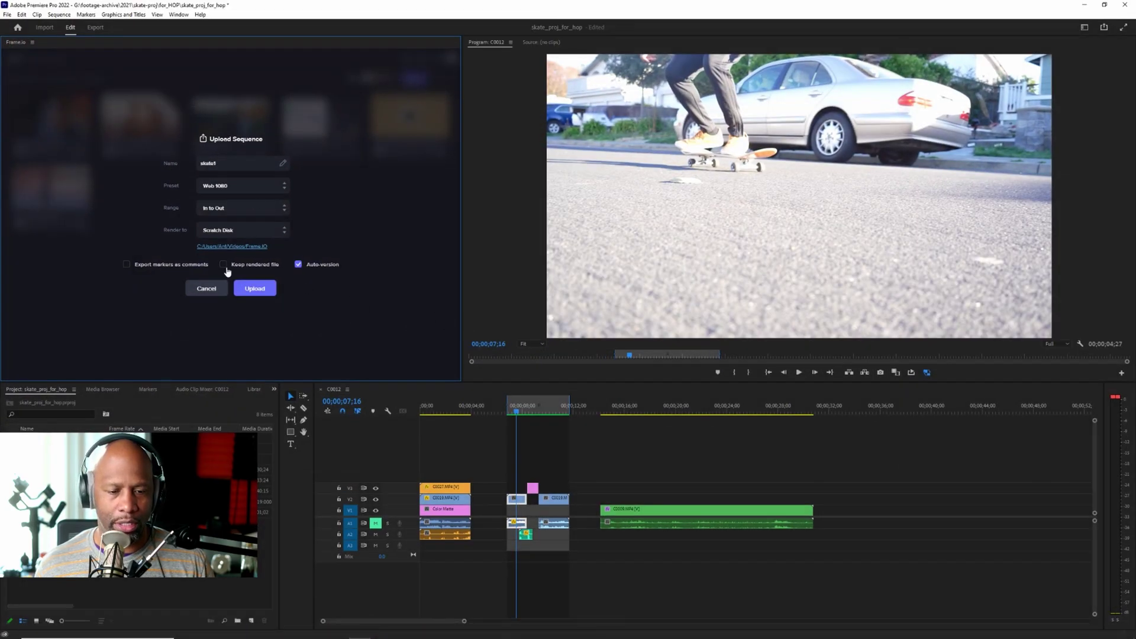
Keep Auto-version ticked and start uploading skate1 to the Frame.io Demo Project
click(299, 266)
click(299, 265)
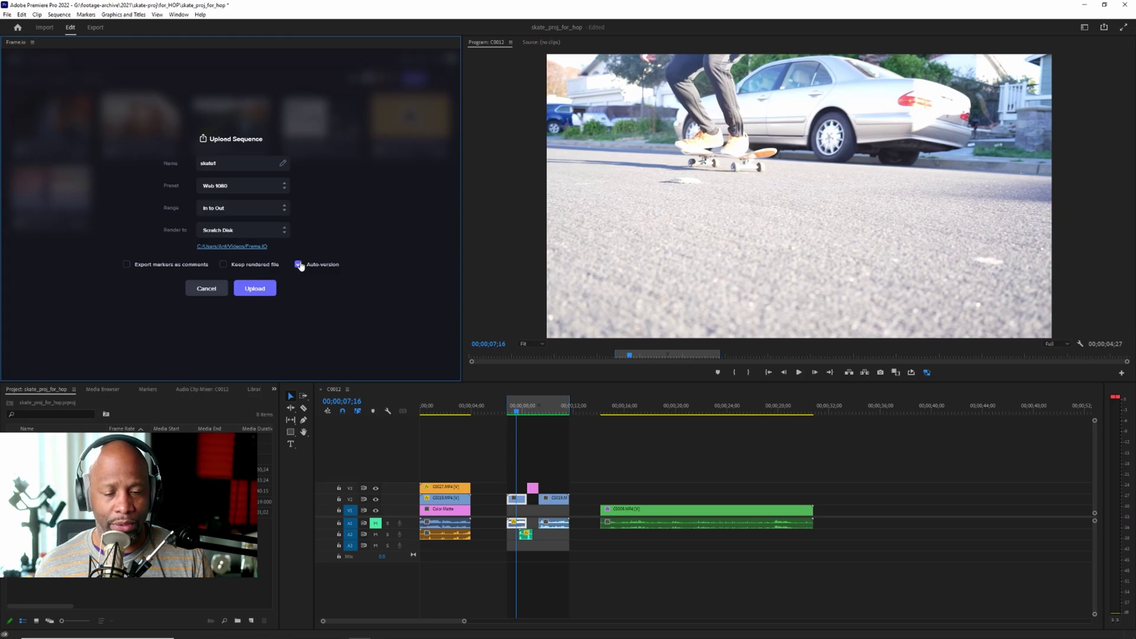
click(260, 290)
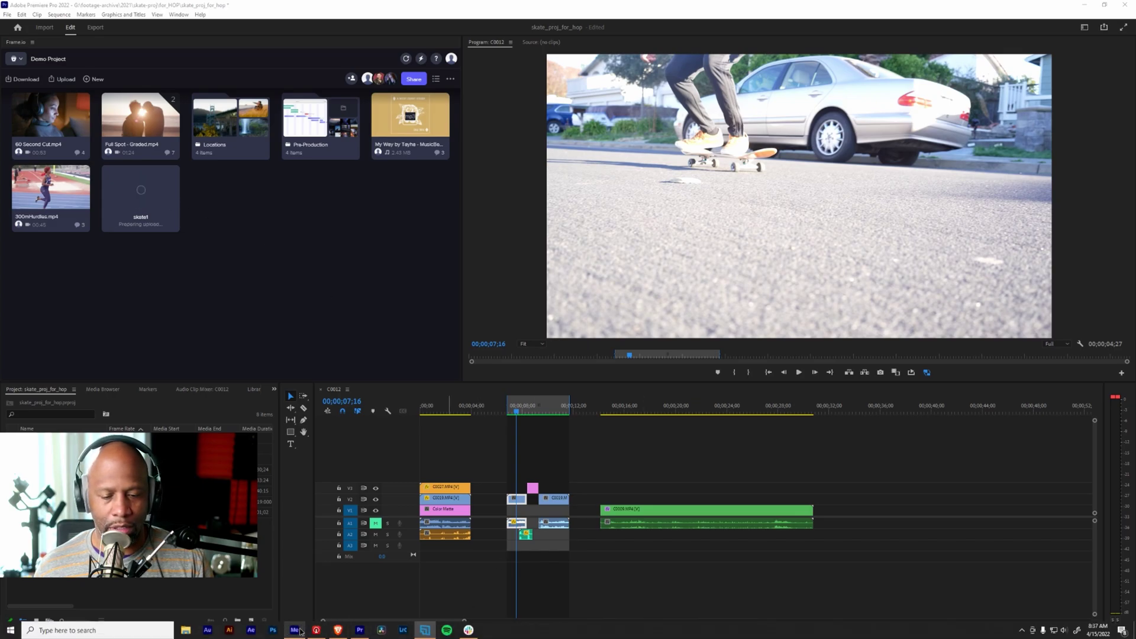
Check the Media Encoder render queue, then hide it while the upload completes
click(294, 630)
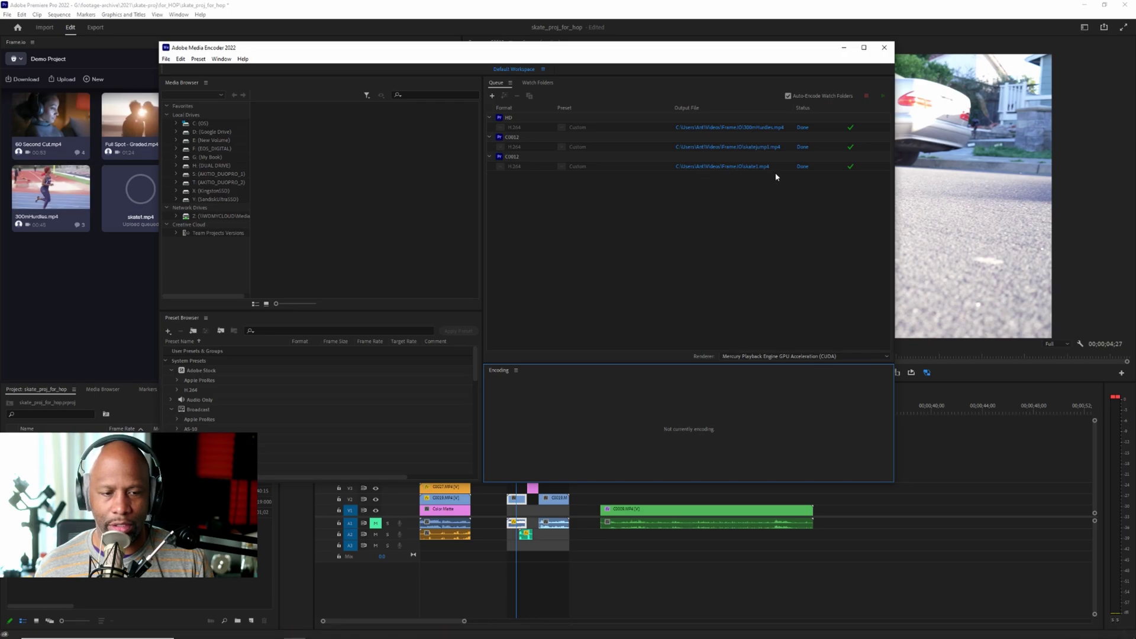
click(844, 47)
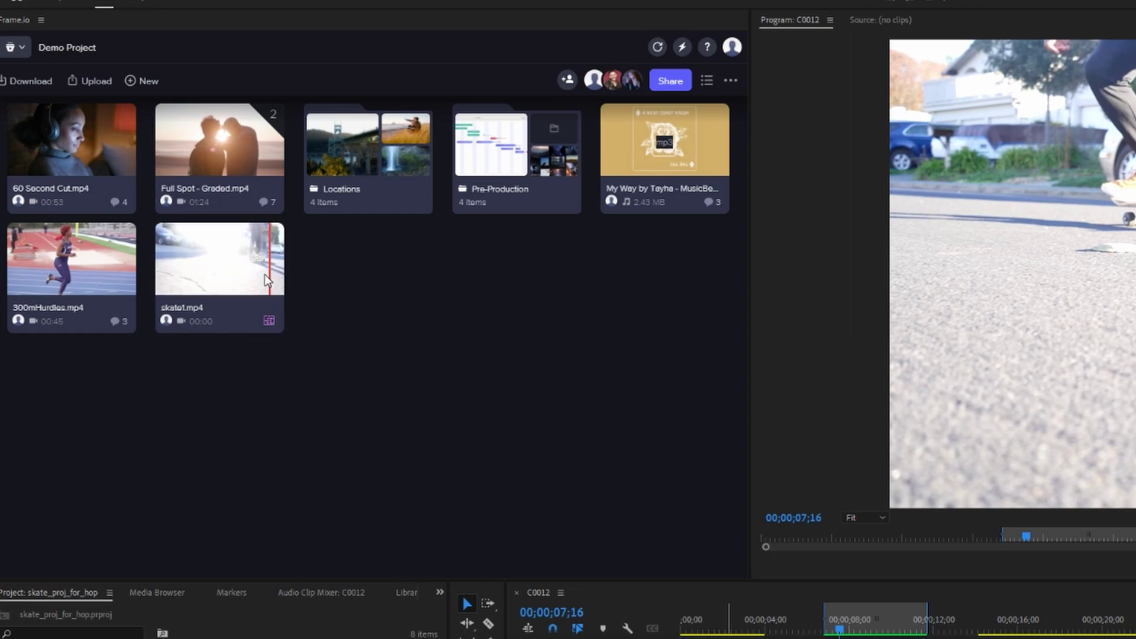
click(269, 280)
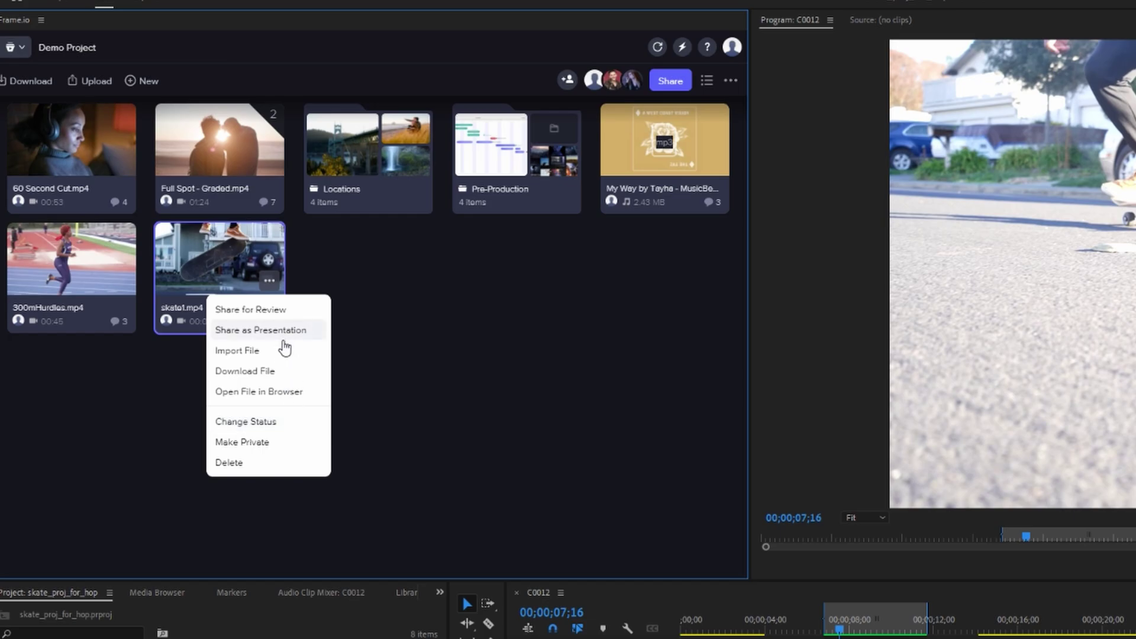
click(423, 365)
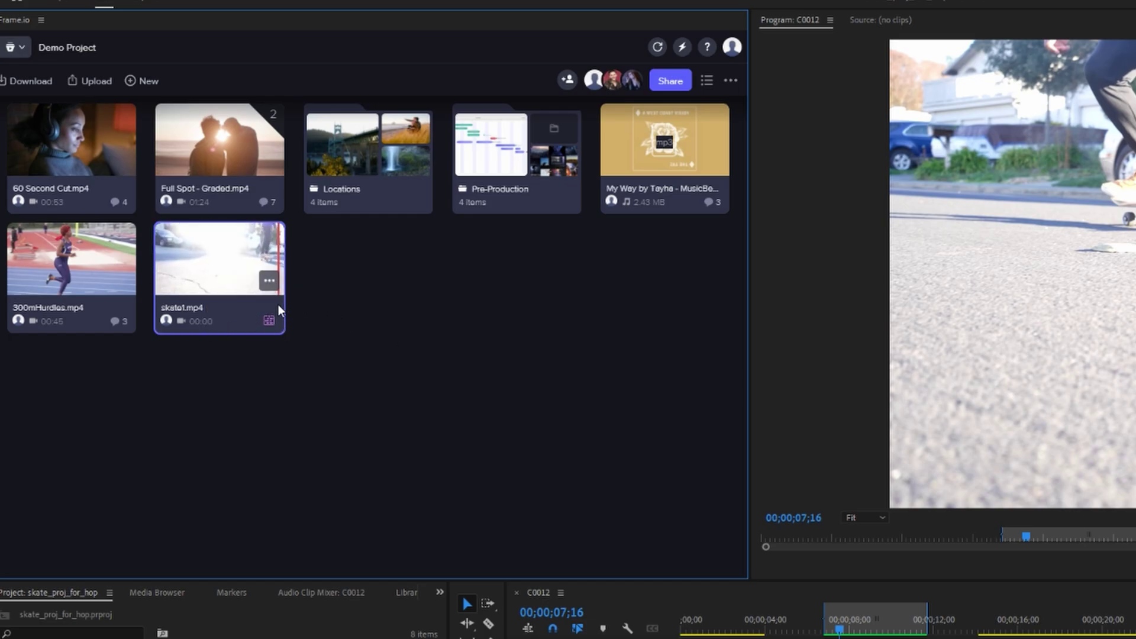
click(269, 281)
click(495, 281)
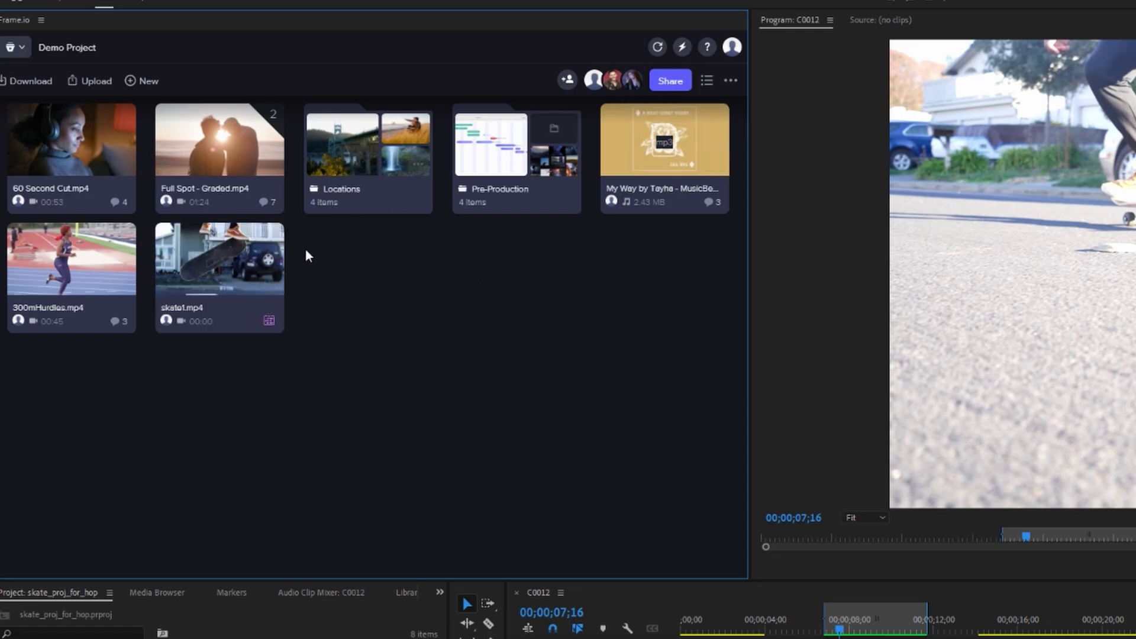
Share skate1.mp4 for review and copy its Frame.io review link
click(264, 261)
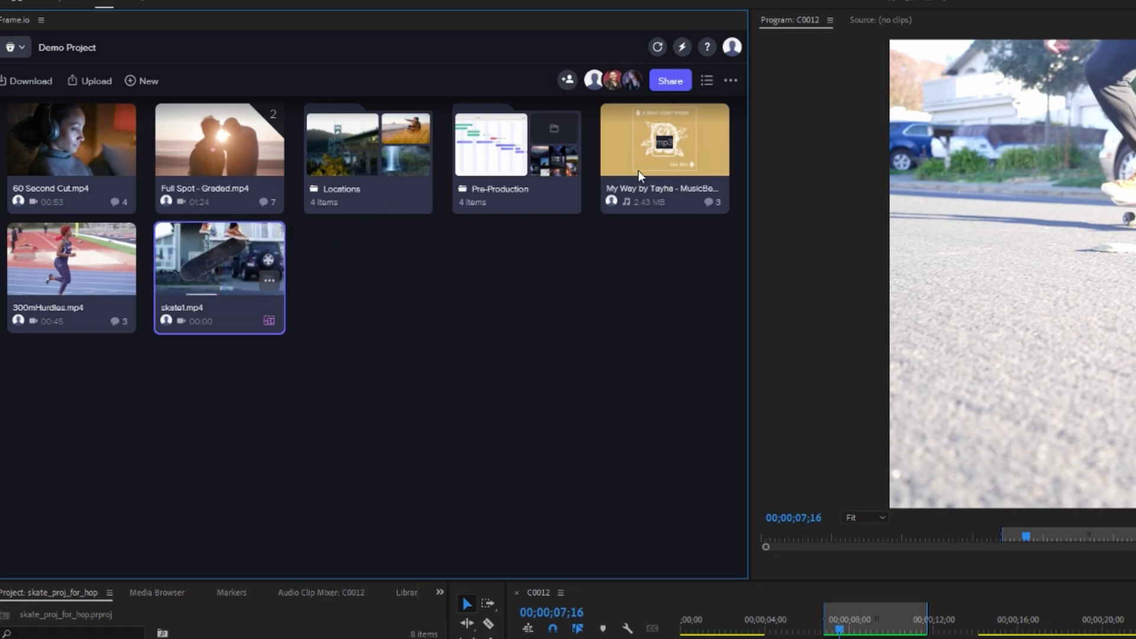
click(672, 83)
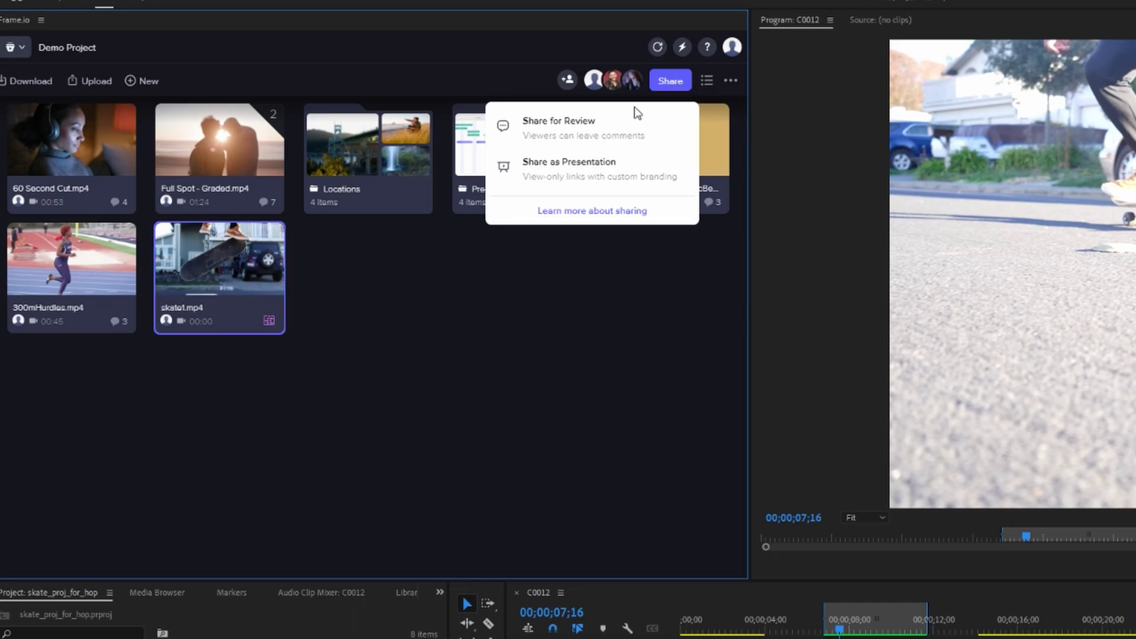
click(575, 122)
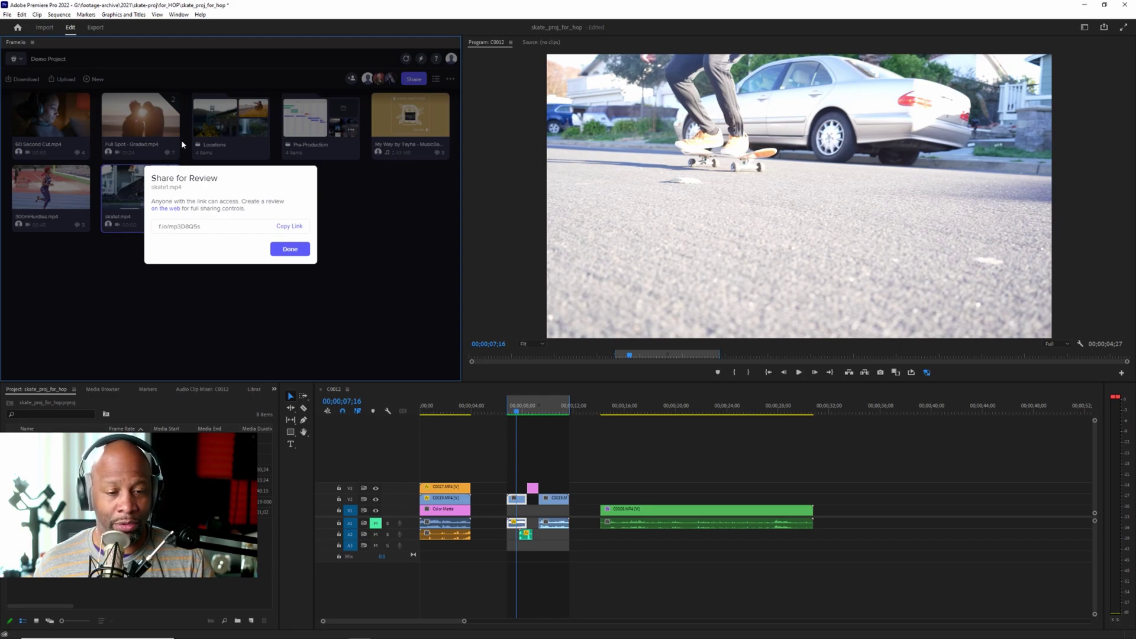
click(290, 226)
key(ctrl+c)
click(282, 249)
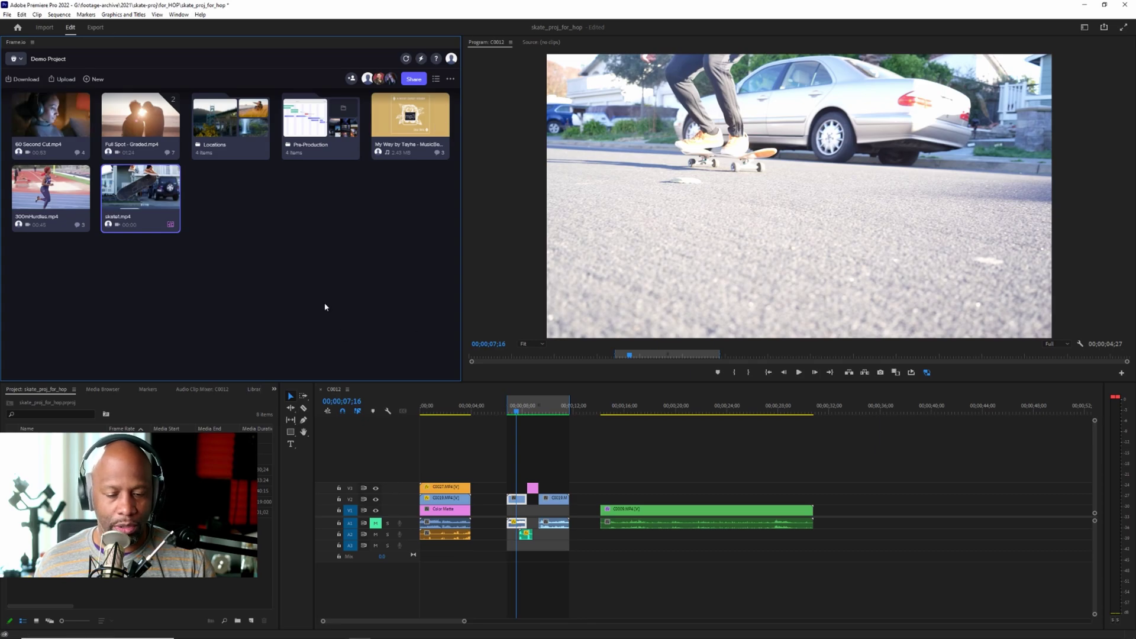
Load the copied review link in the Brave browser
mouse_move(282, 631)
click(338, 630)
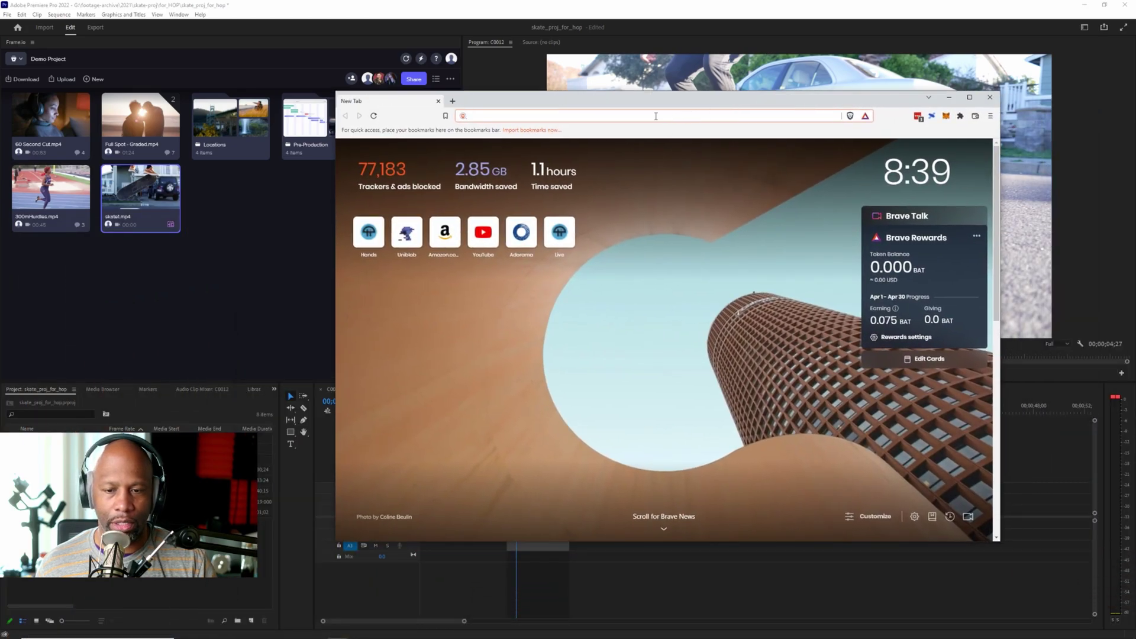
key(ctrl+v)
key(Return)
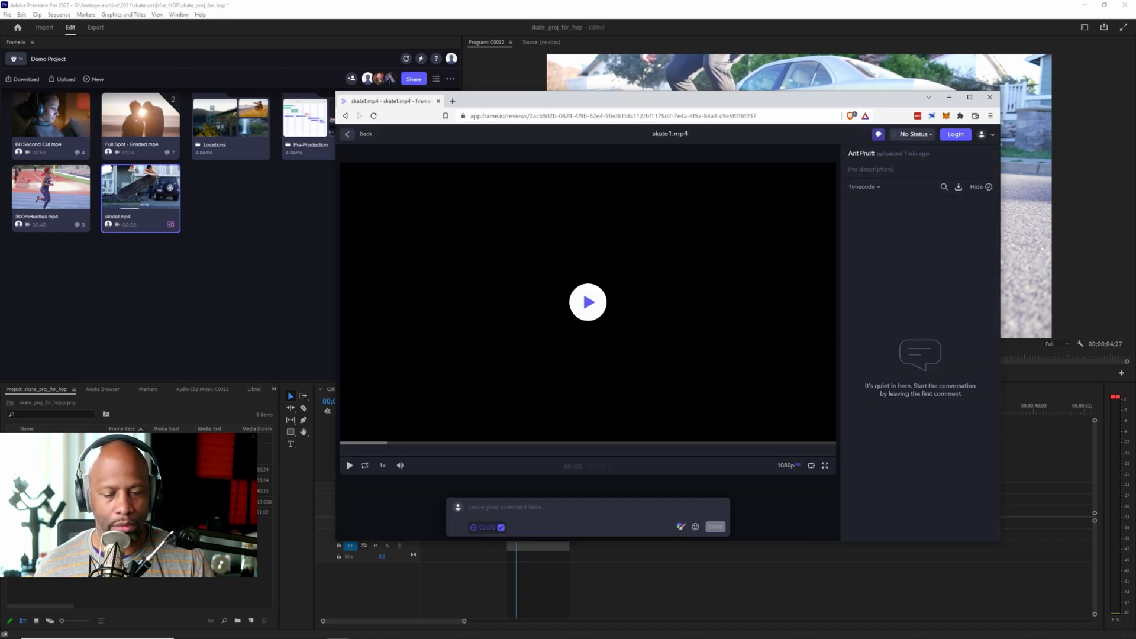
Play skate1.mp4 on the review page and scrub to 00:01
mouse_move(414, 634)
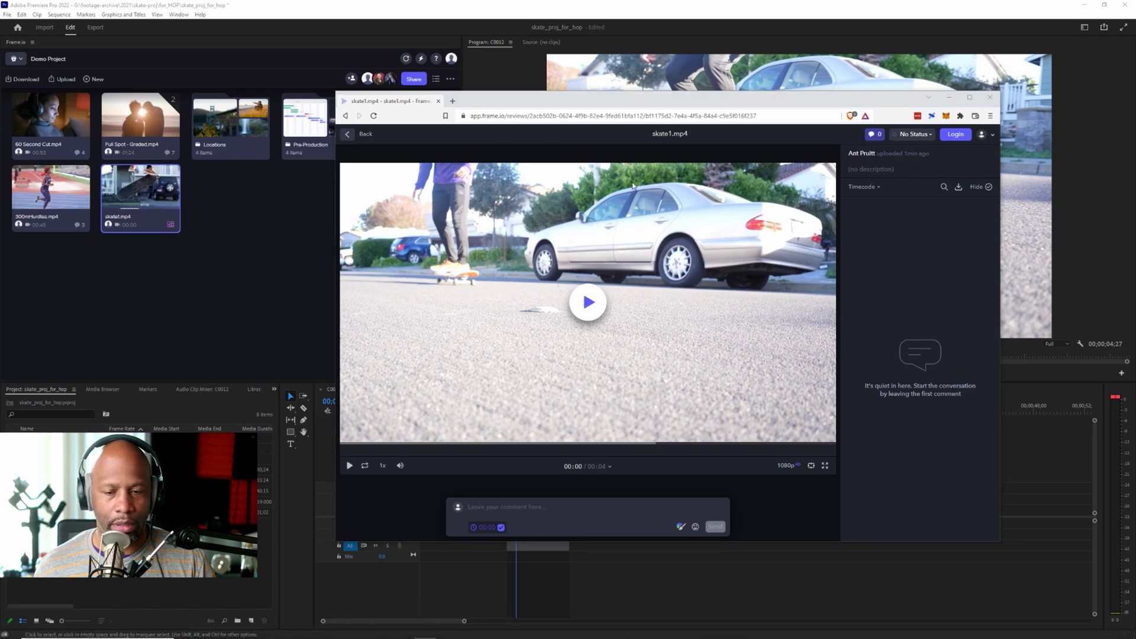
drag(743, 101, 679, 37)
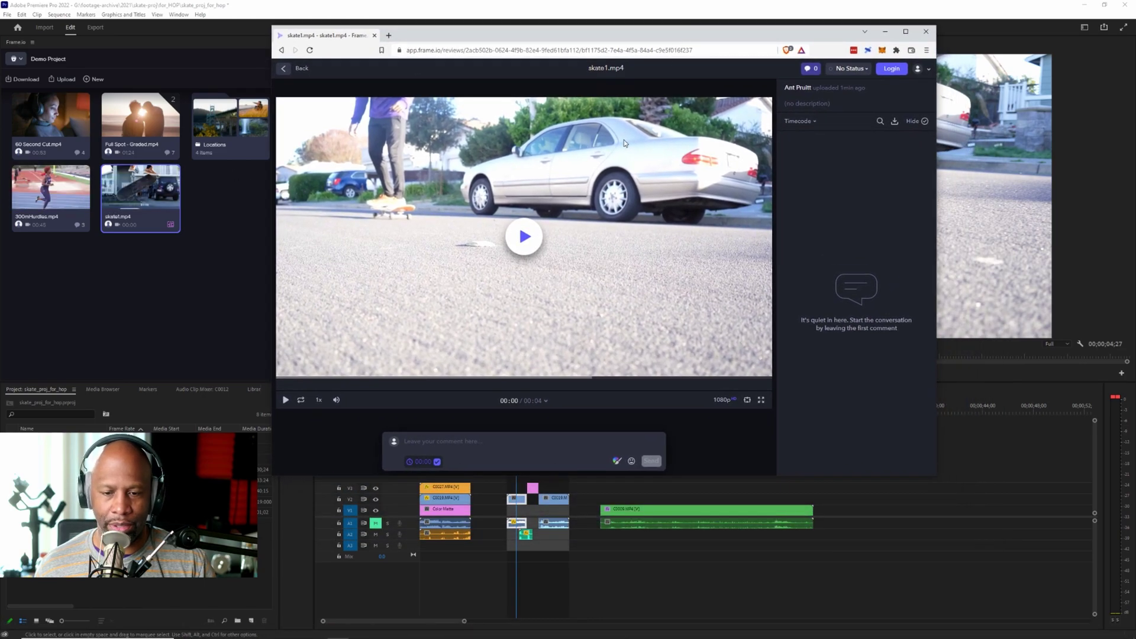
click(523, 237)
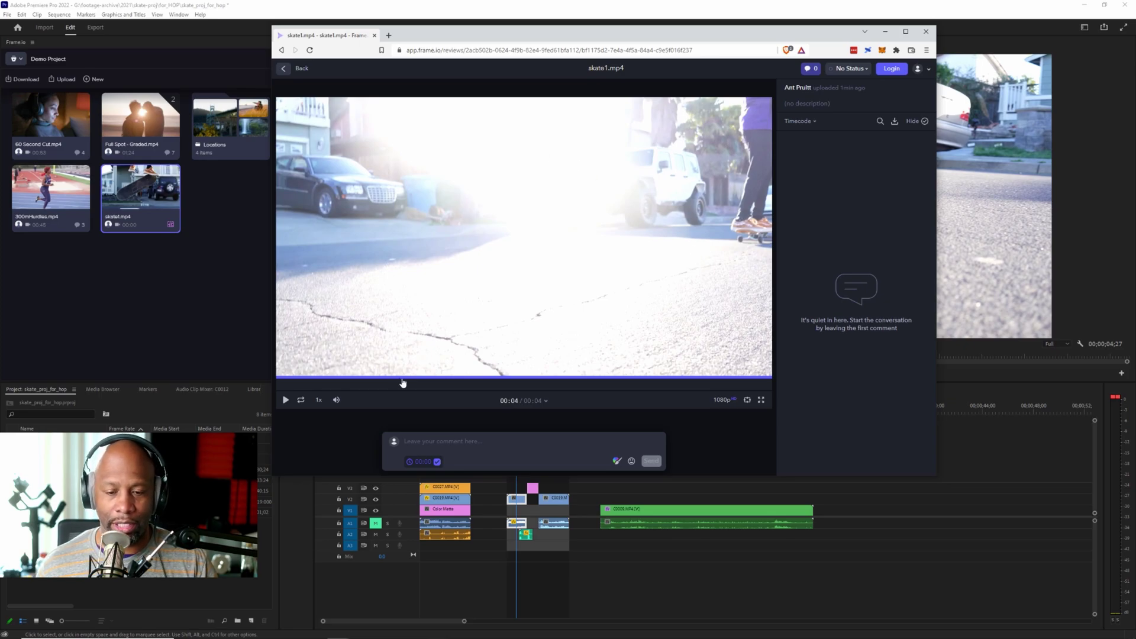
click(351, 382)
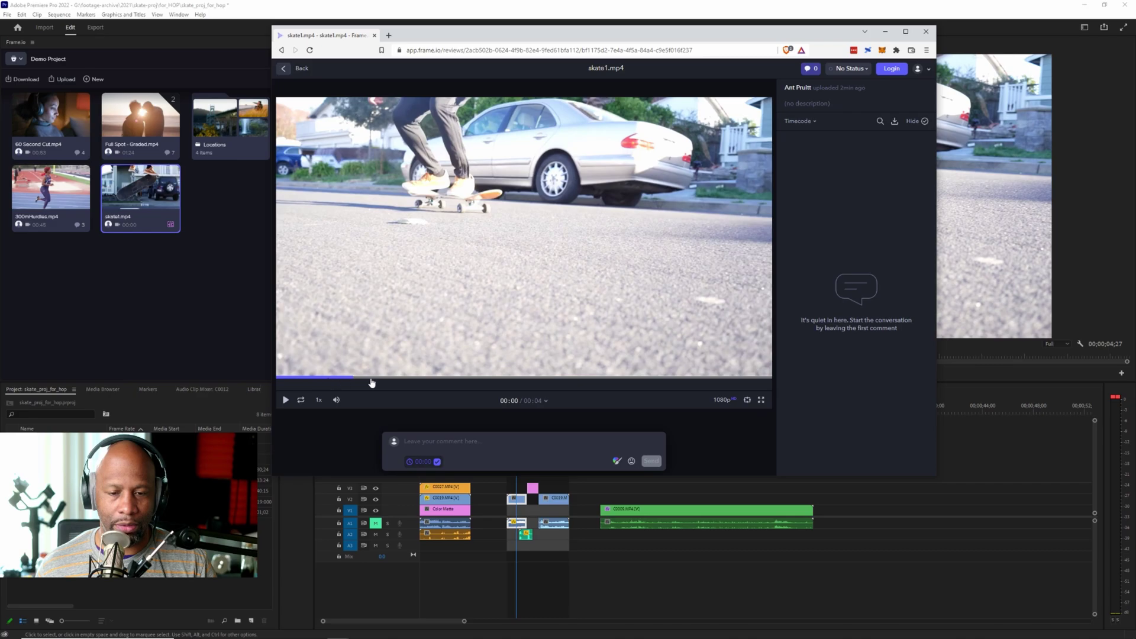
mouse_move(373, 383)
mouse_down()
mouse_move(450, 382)
mouse_move(383, 383)
mouse_up()
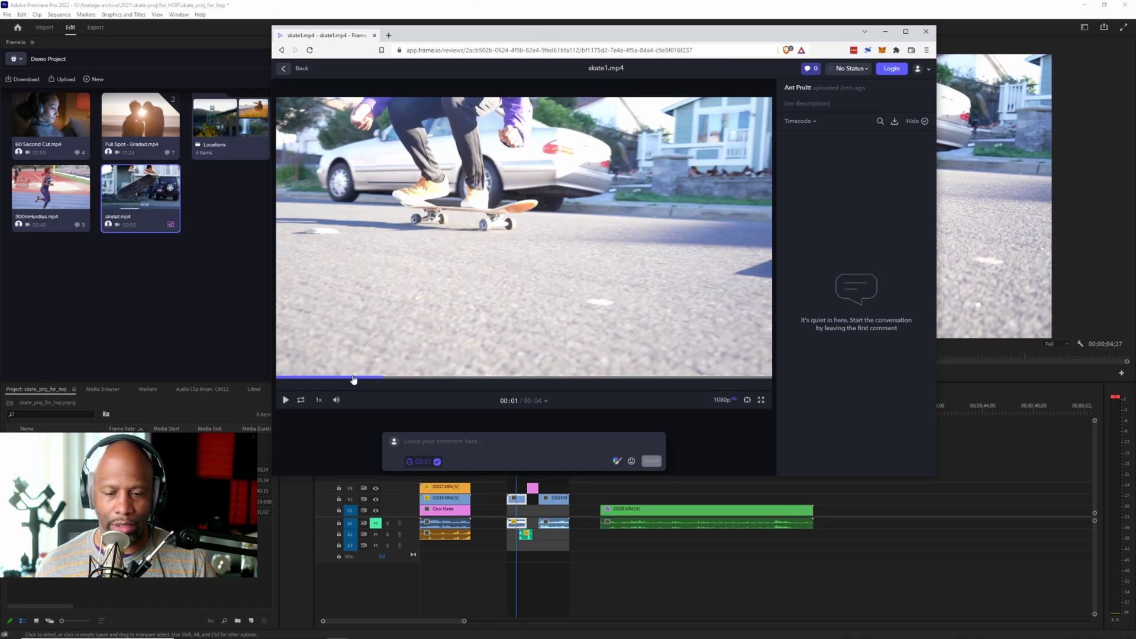
click(553, 444)
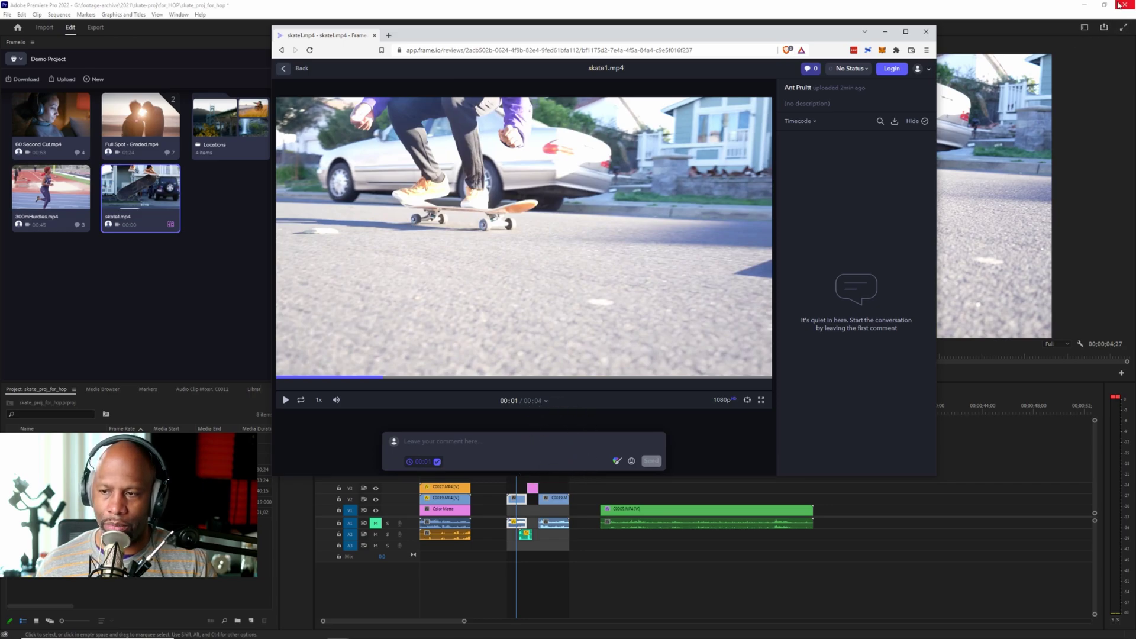
Minimize Premiere Pro and maximize the Brave review page to fill the screen
click(1087, 8)
click(1087, 9)
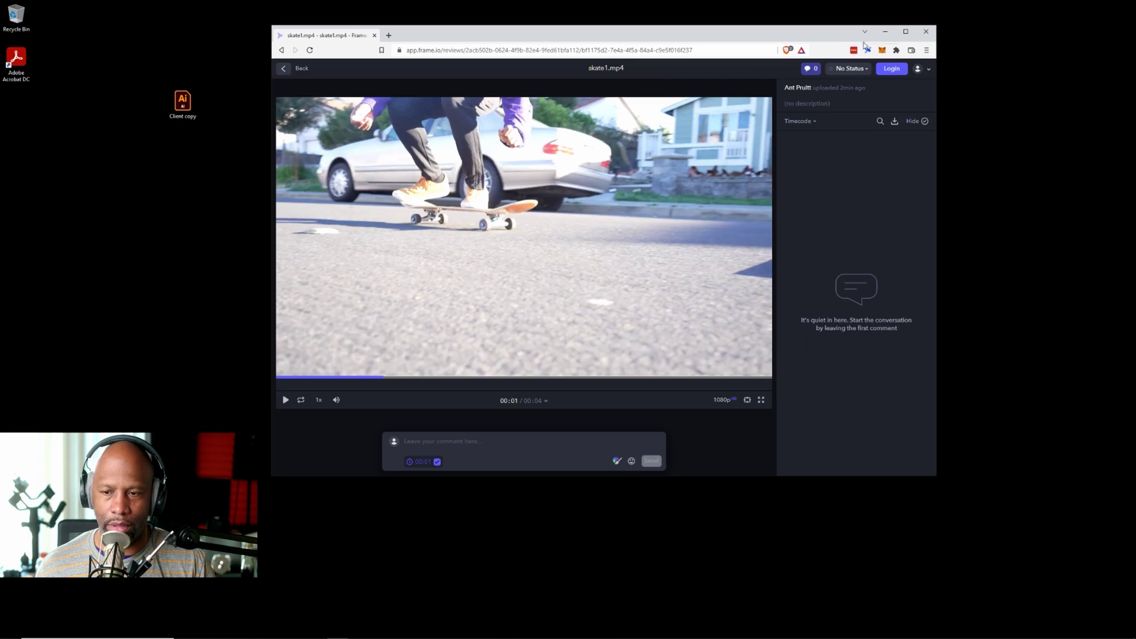
click(914, 34)
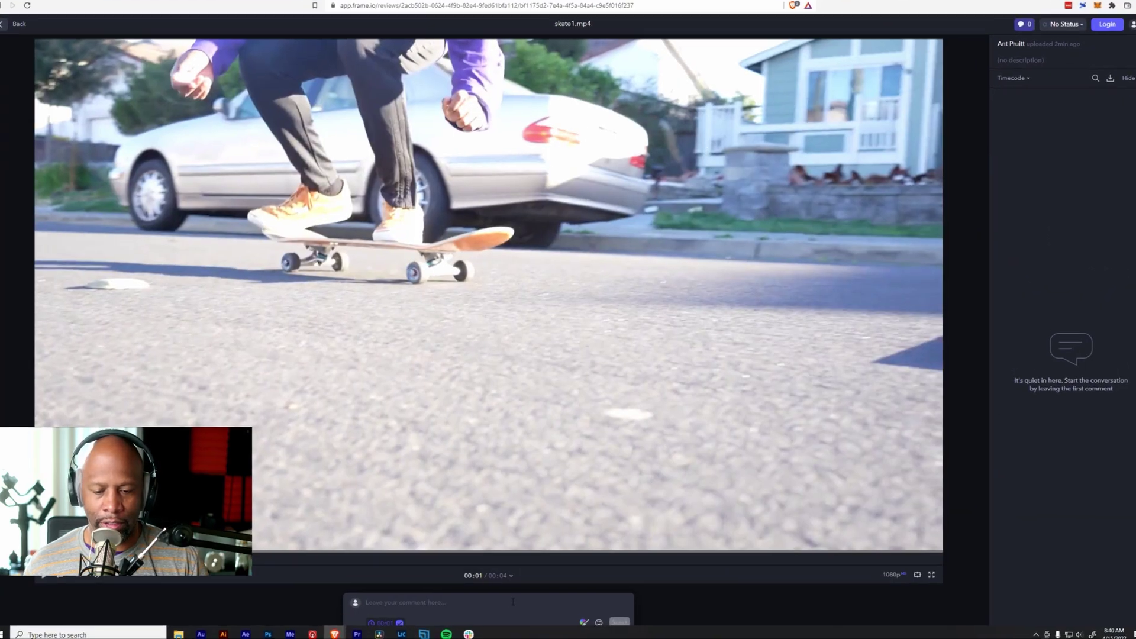
Write the comment 'MAKE THIS A TIGHT SHOT' at 00:01
click(460, 603)
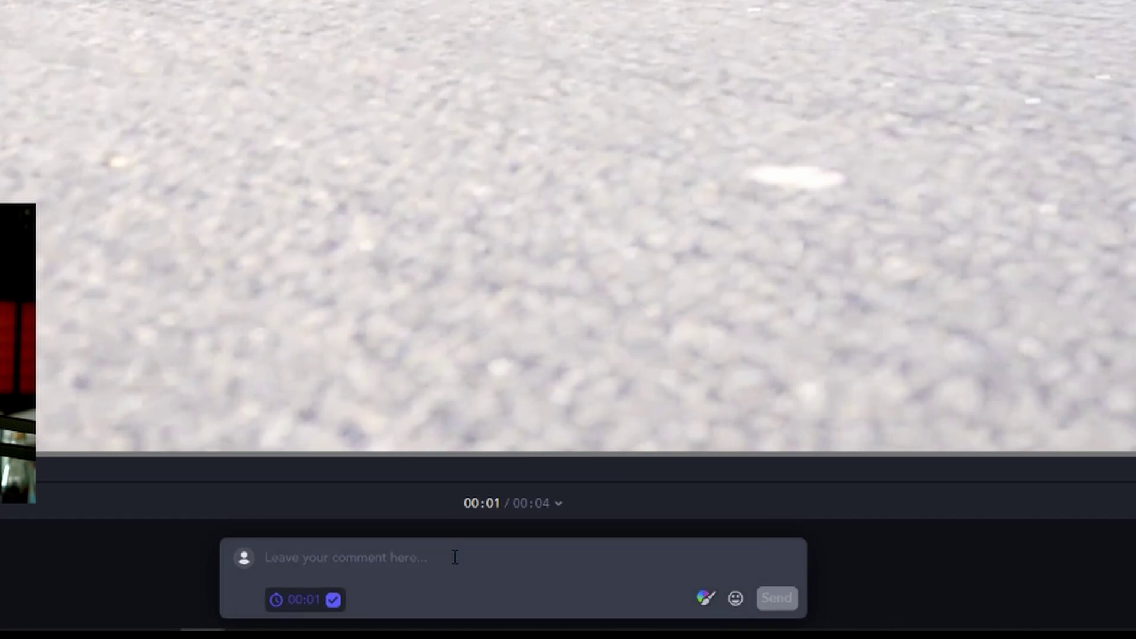
key(Caps_Lock)
text(MAKE THIS )
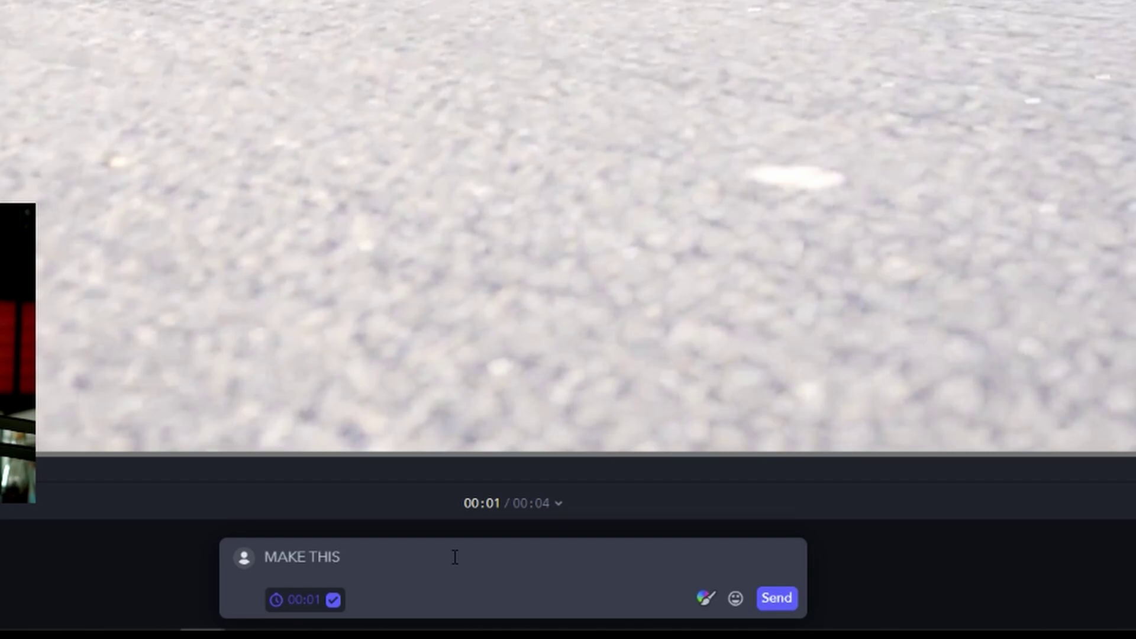
text(A TIGHT SHOT)
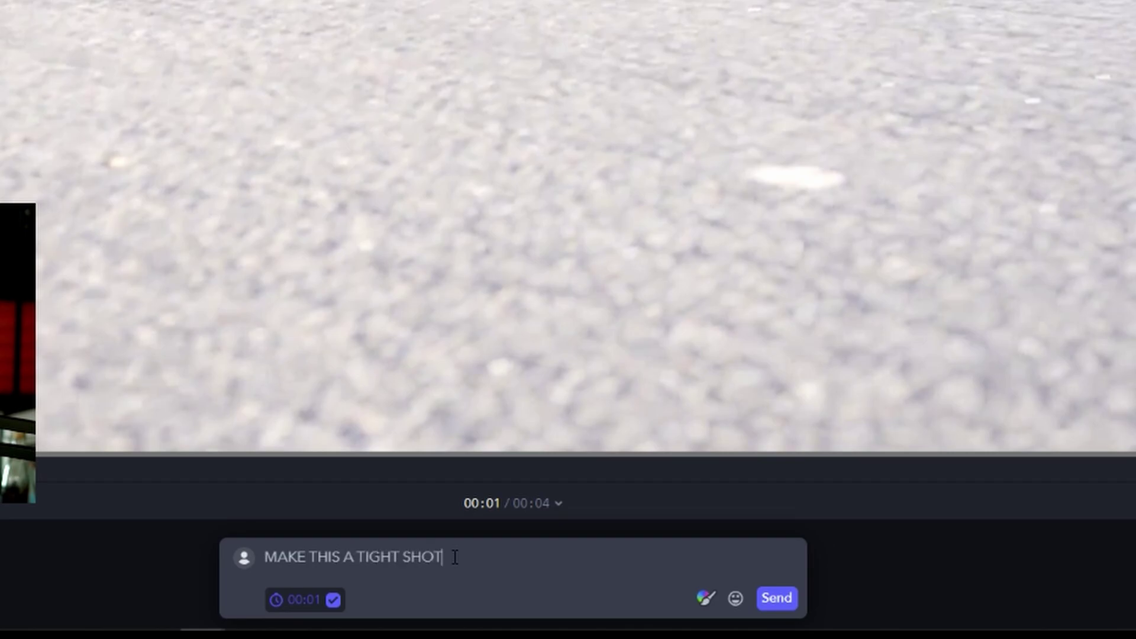
key(Caps_Lock)
Draw a red rectangle around the skater, redoing a misplaced first box
click(704, 598)
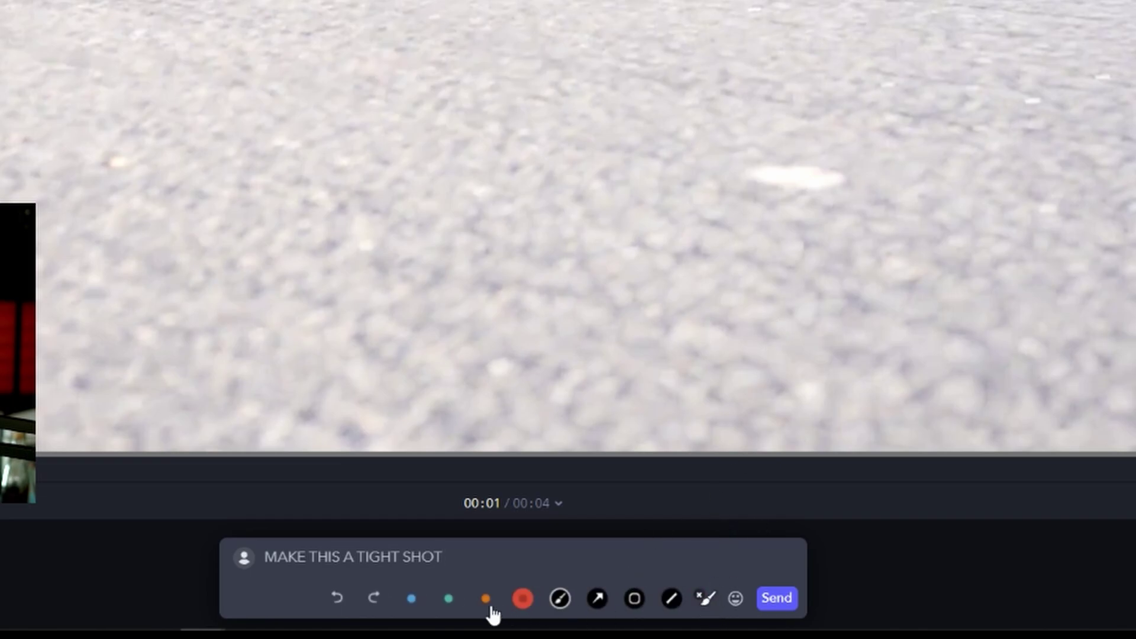
click(634, 599)
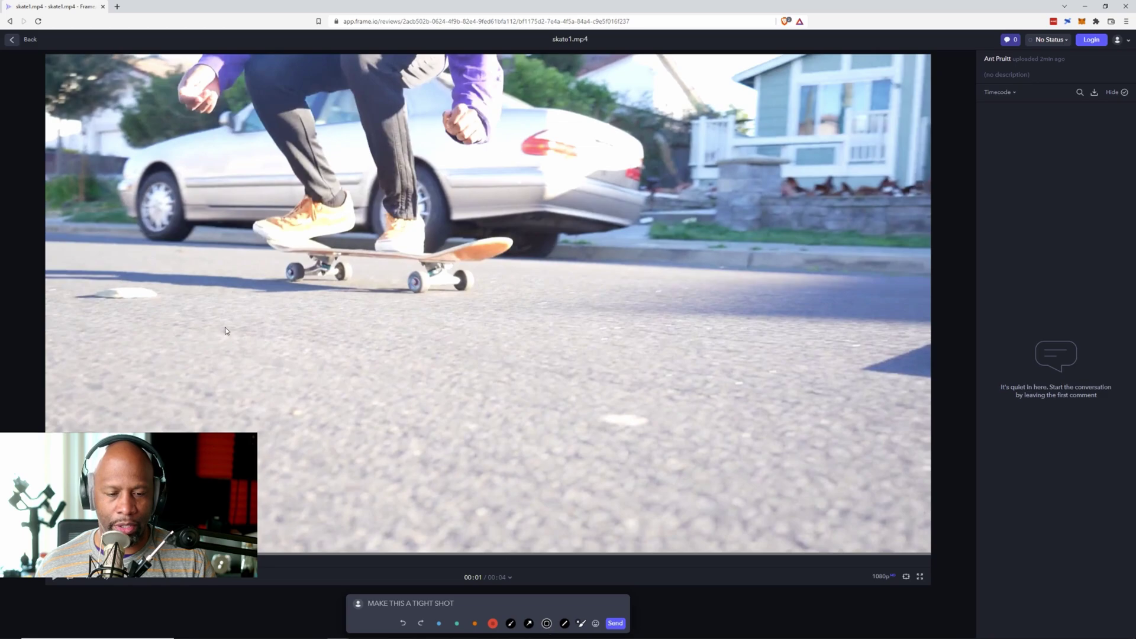
mouse_move(218, 306)
mouse_down()
mouse_move(226, 405)
mouse_move(420, 442)
mouse_move(627, 441)
mouse_move(607, 503)
mouse_move(627, 504)
mouse_up()
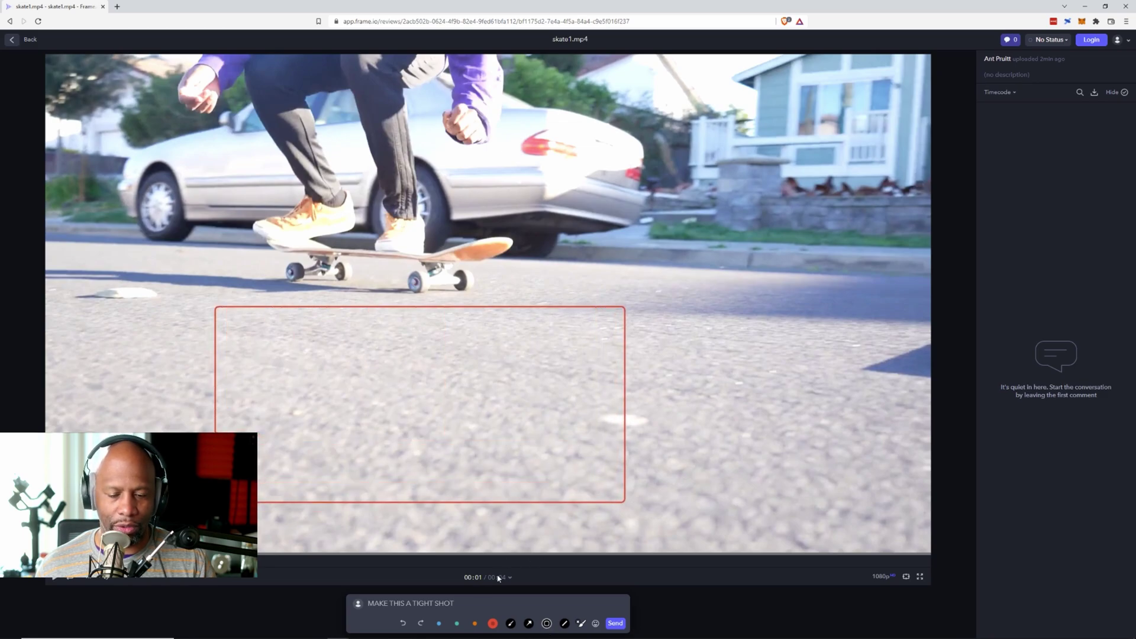
click(402, 624)
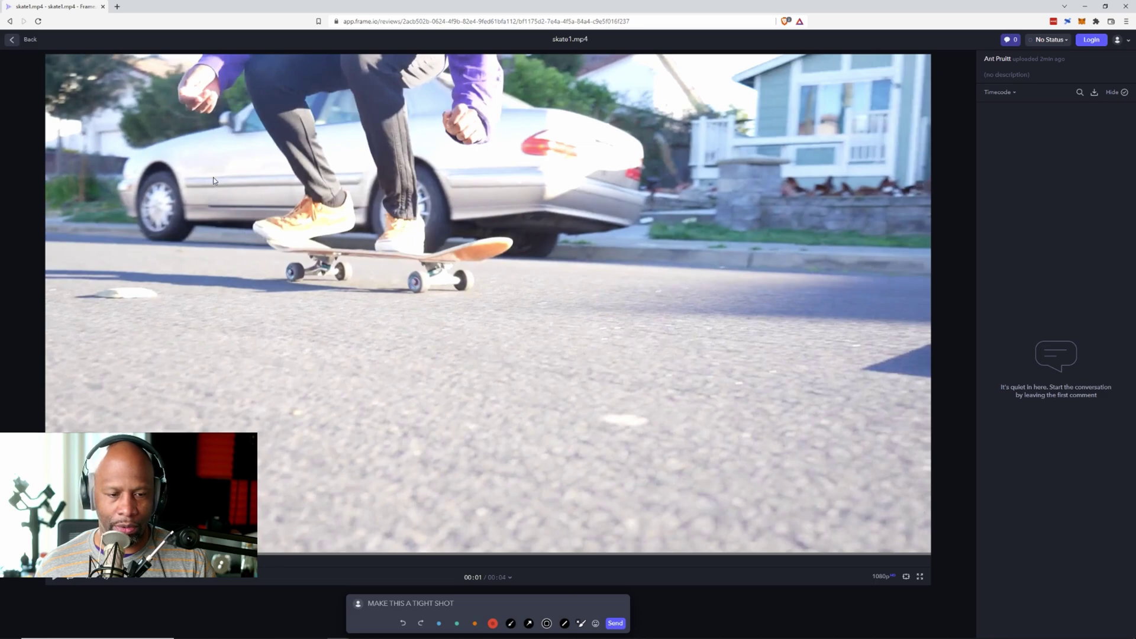
mouse_move(137, 68)
mouse_down()
mouse_move(609, 438)
mouse_move(626, 366)
mouse_move(605, 356)
mouse_up()
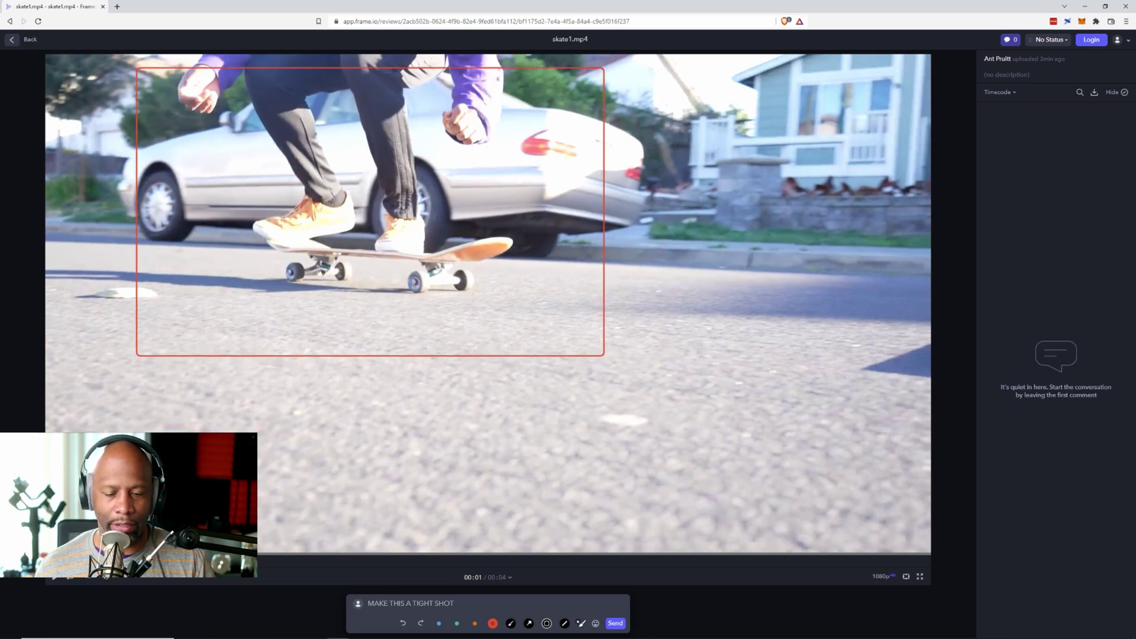
Add a red arrow pointing right below the box and post the comment
click(528, 624)
mouse_move(460, 387)
mouse_down()
mouse_move(593, 421)
mouse_move(545, 467)
mouse_up()
drag(480, 487, 447, 480)
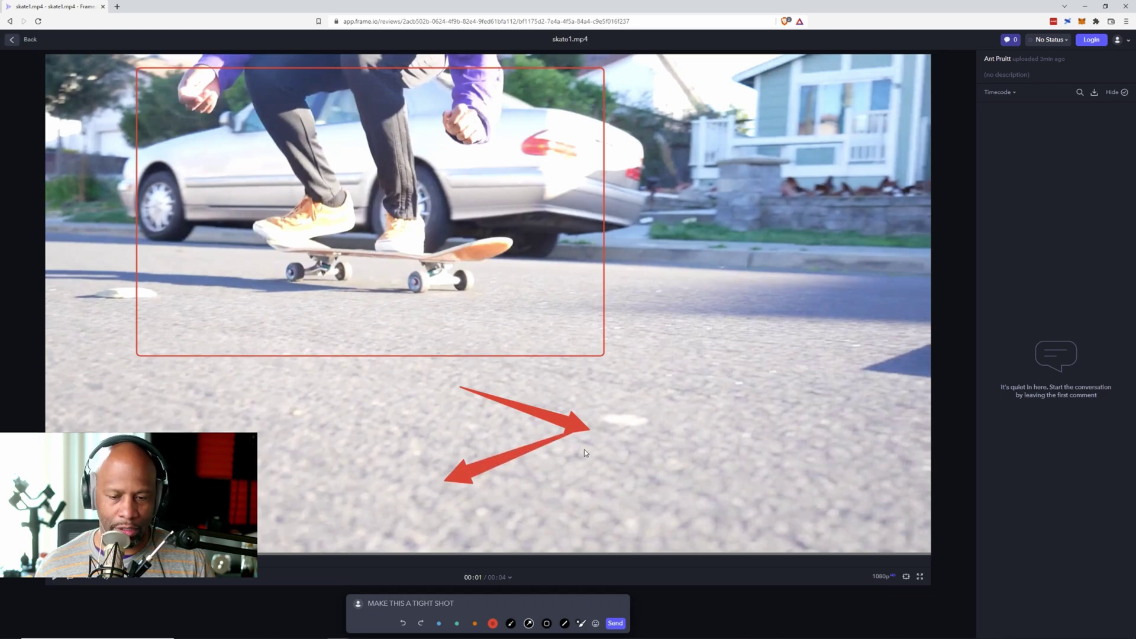
click(404, 624)
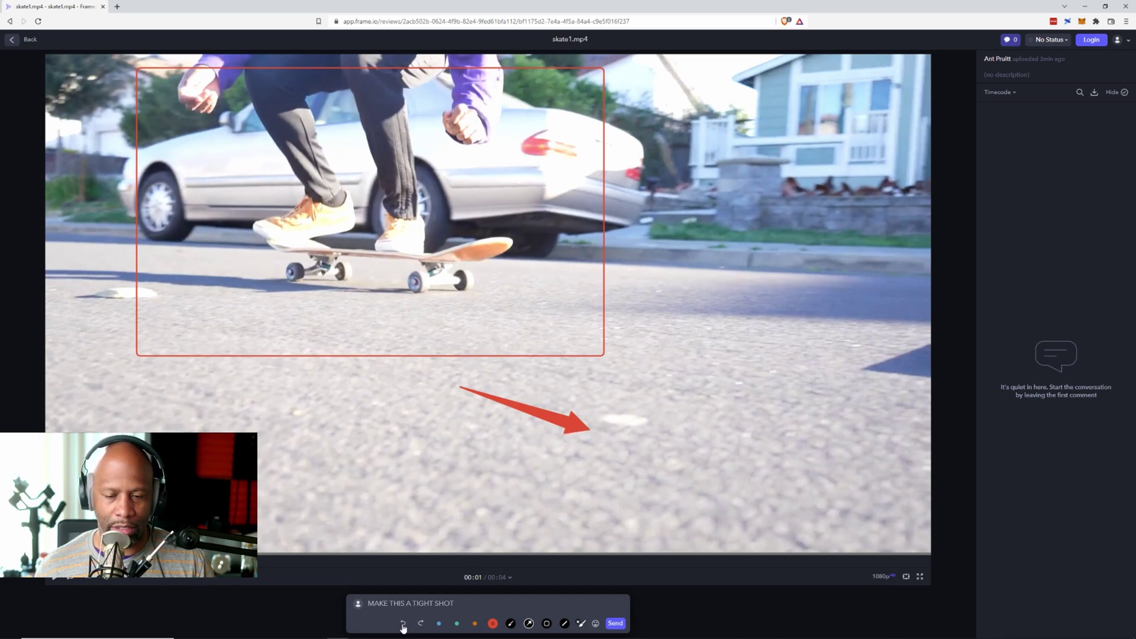
click(404, 624)
mouse_move(104, 369)
mouse_down()
mouse_move(218, 398)
mouse_move(423, 376)
mouse_move(381, 348)
mouse_move(359, 388)
mouse_up()
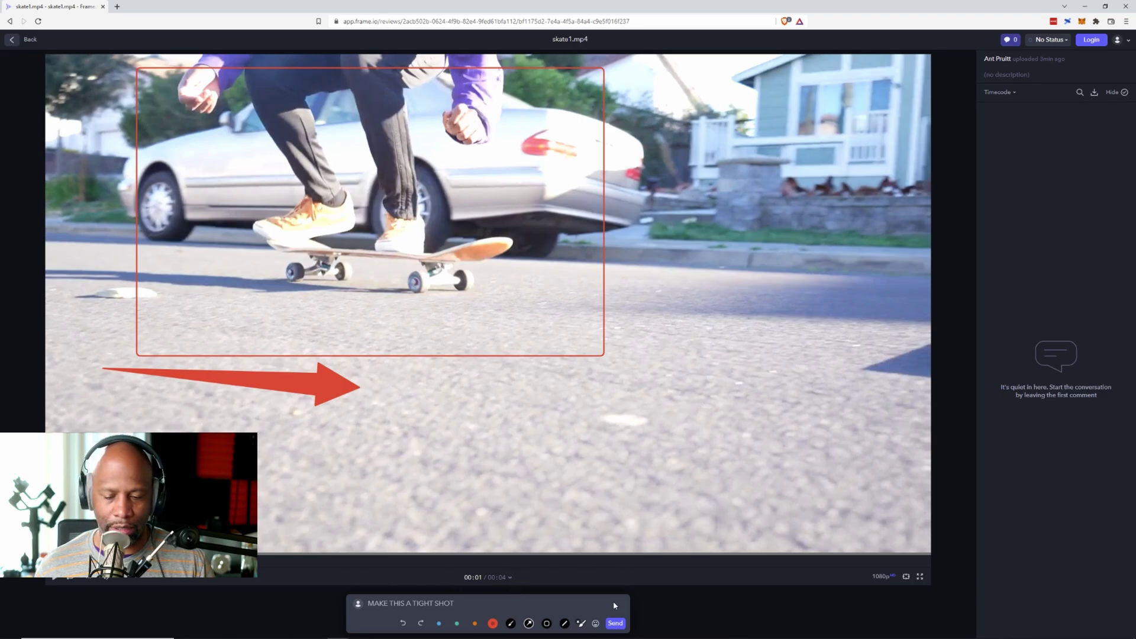
click(614, 624)
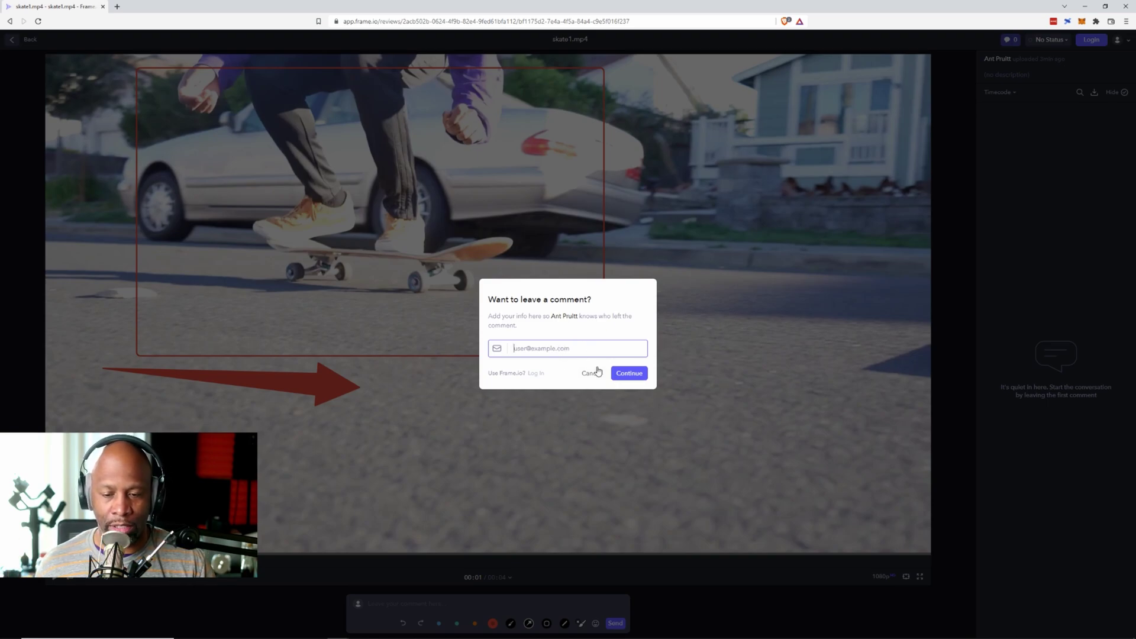
Cancel Frame.io's 'Want to leave a comment?' e-mail prompt, leaving the 00:01 comment unposted
click(588, 373)
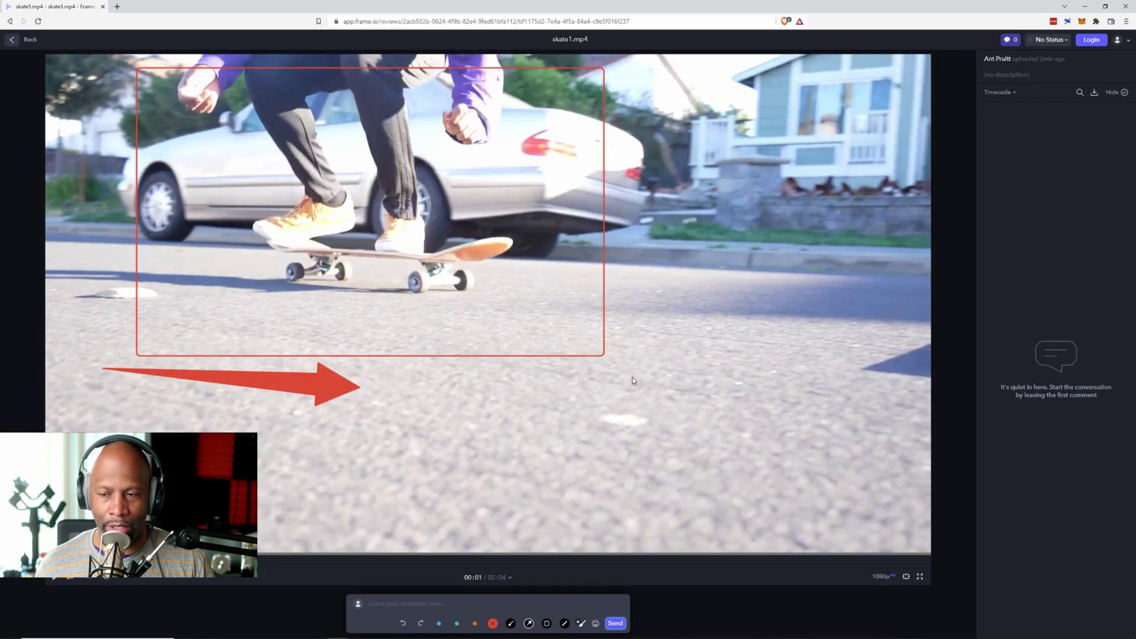